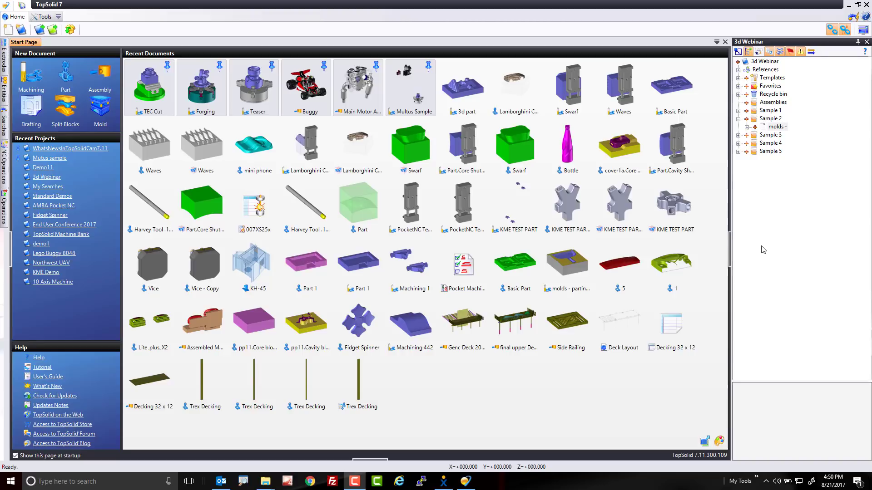
Step: Convert the molds Parasolid file into a TopSolid assembly, review it, and close it
{"action": "right_click", "coordinate": [779, 130]}
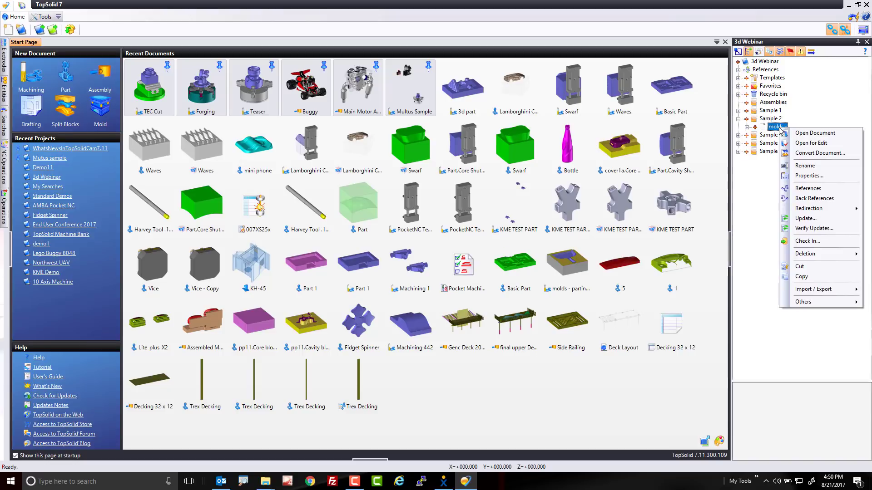
{"action": "left_click", "coordinate": [824, 156]}
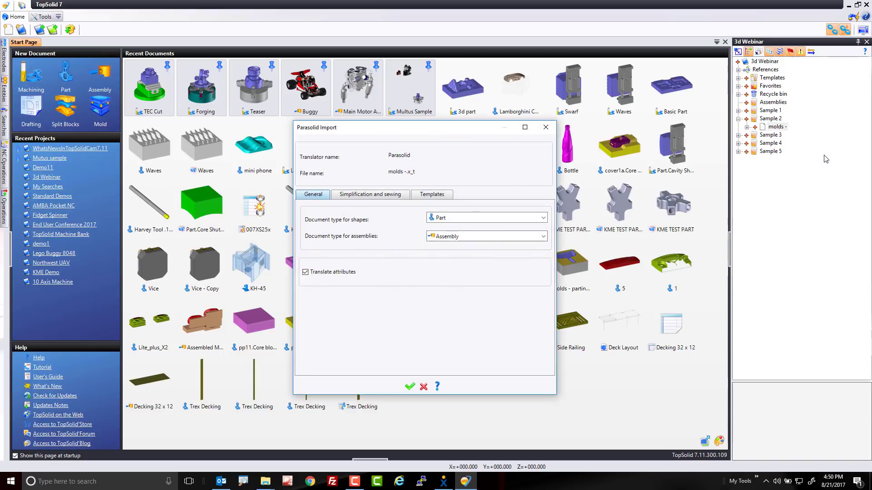
{"action": "left_click", "coordinate": [410, 387]}
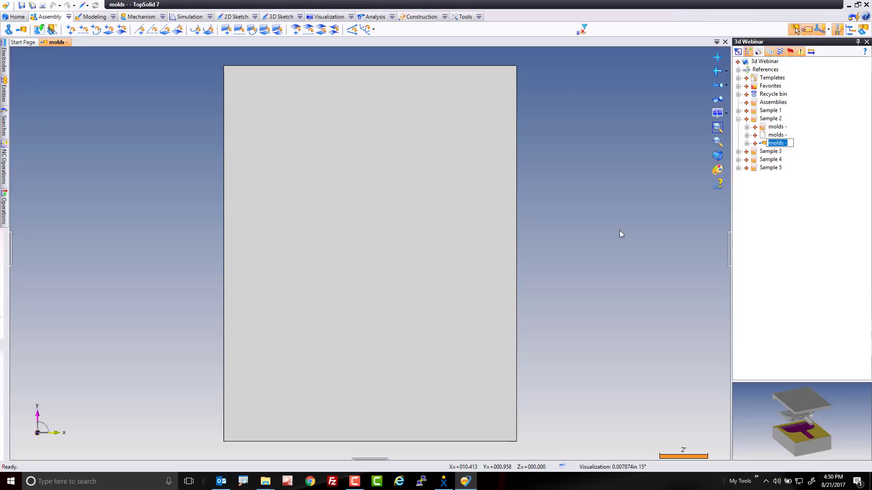
{"action": "left_click", "coordinate": [786, 204]}
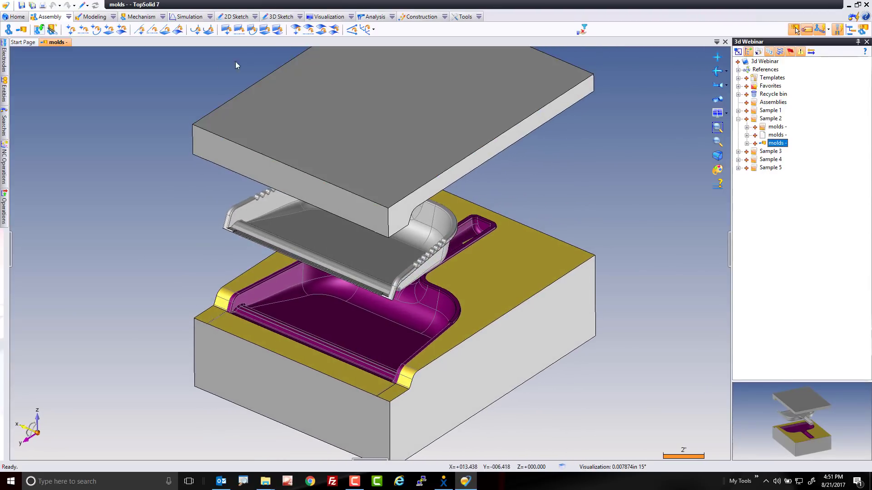
{"action": "middle_click", "coordinate": [58, 42]}
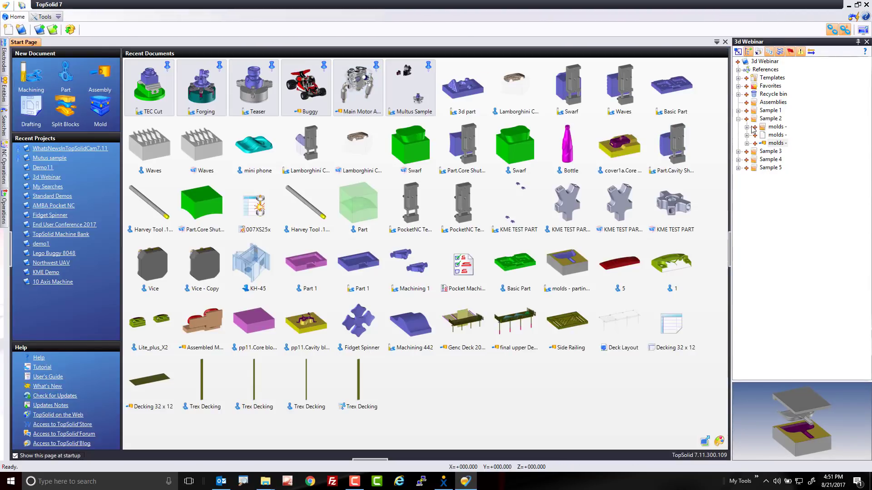
Step: Expand the molds entry and preview its upper and lower mold halves
{"action": "left_click", "coordinate": [747, 127]}
{"action": "left_click", "coordinate": [810, 143]}
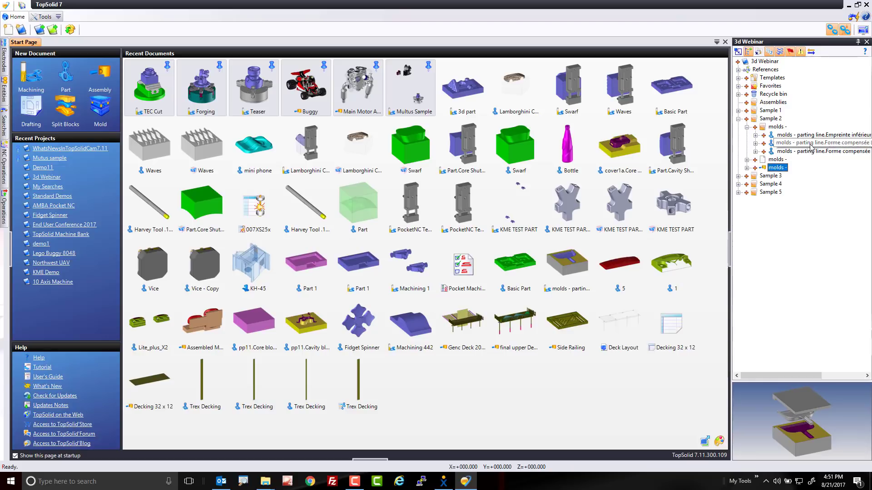
{"action": "left_click", "coordinate": [812, 154]}
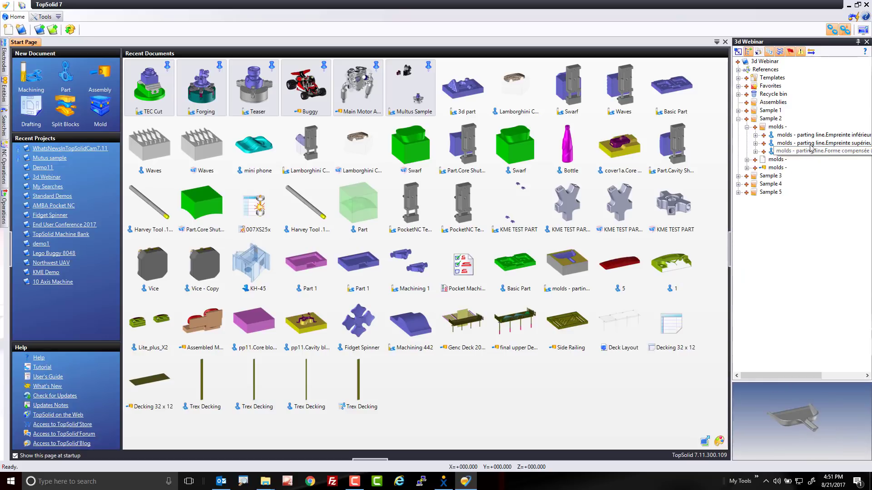
{"action": "left_click", "coordinate": [809, 138]}
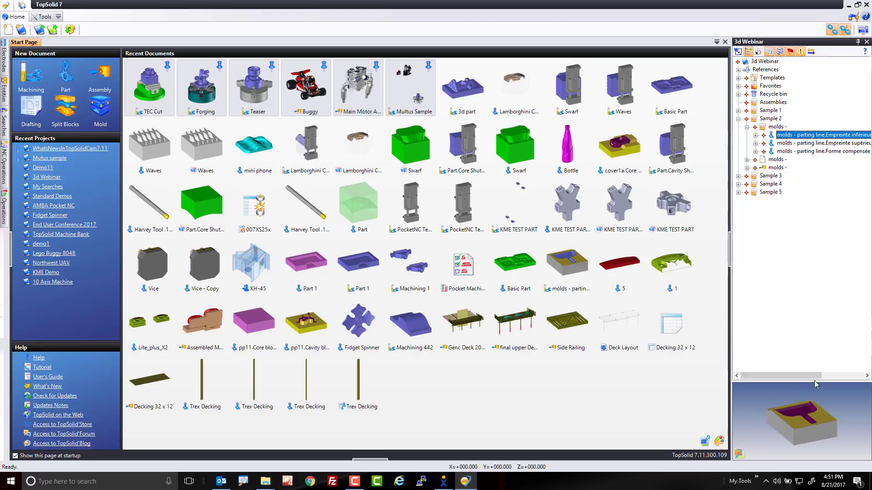
Step: Create a machining document for Empreinte inférieure from the default template
{"action": "right_click", "coordinate": [788, 139]}
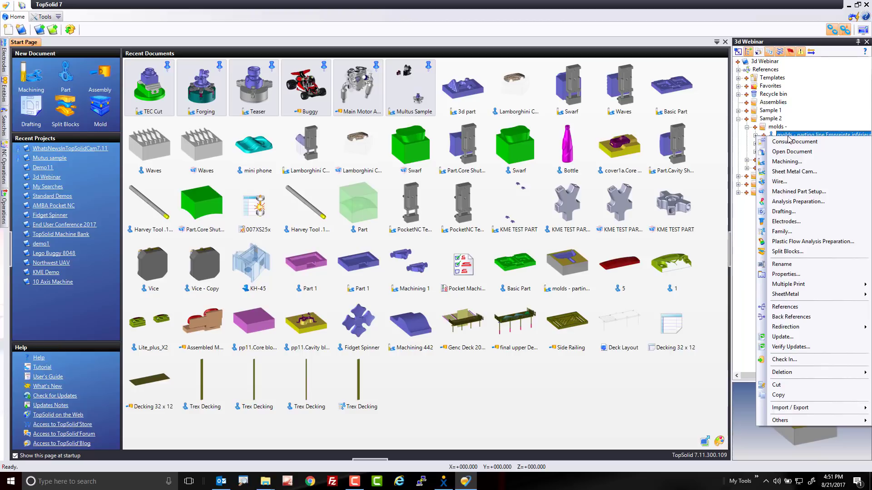
{"action": "left_click", "coordinate": [794, 162]}
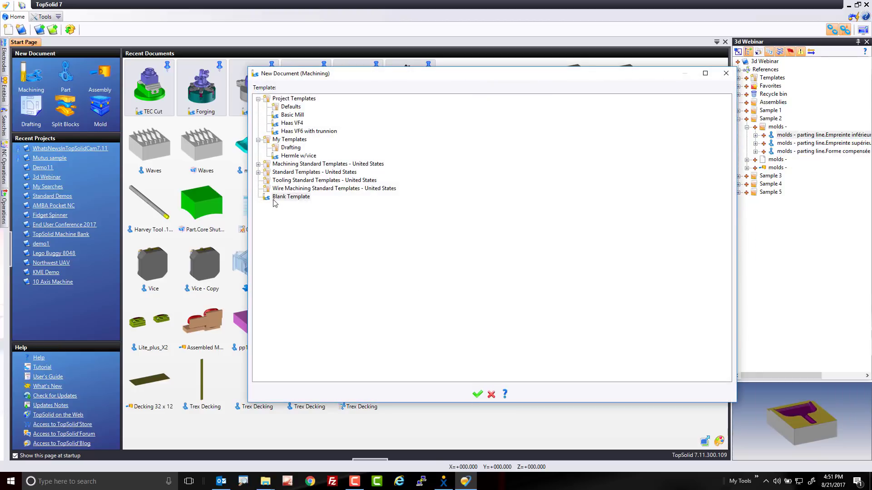
{"action": "left_click", "coordinate": [481, 394]}
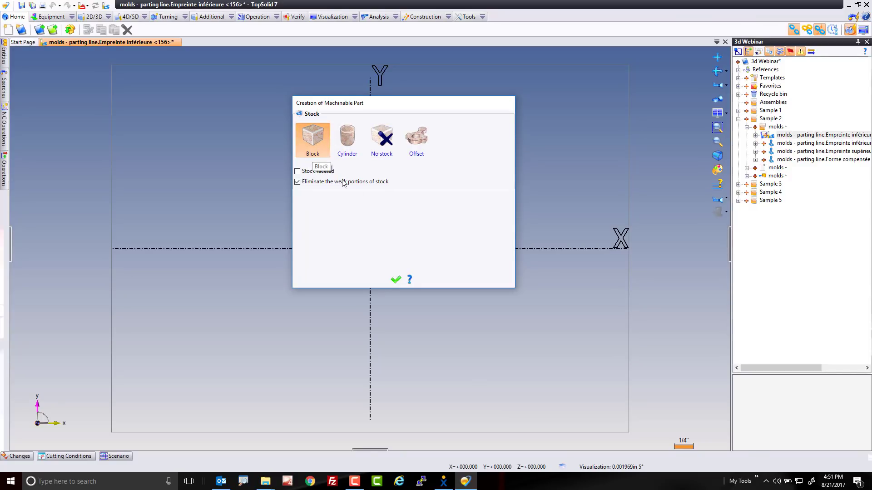
Step: Confirm block stock and seat the mold part's face on the origin plane
{"action": "left_click", "coordinate": [397, 279]}
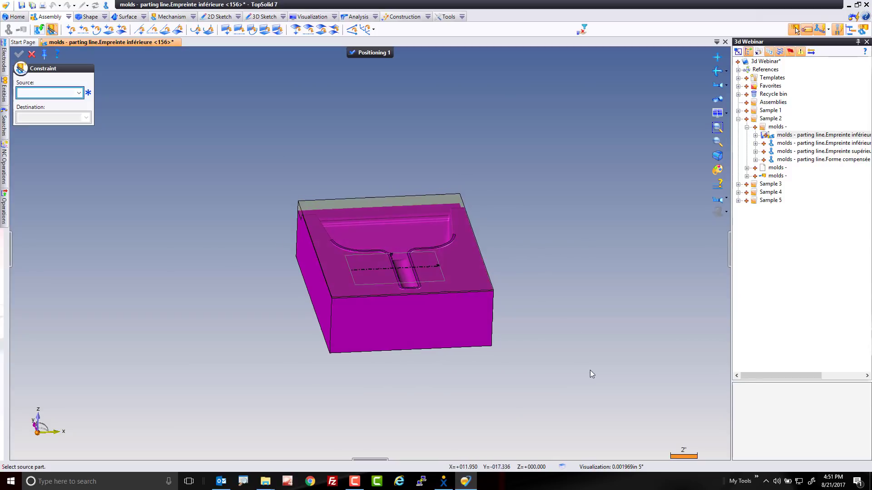
{"action": "left_click", "coordinate": [404, 309]}
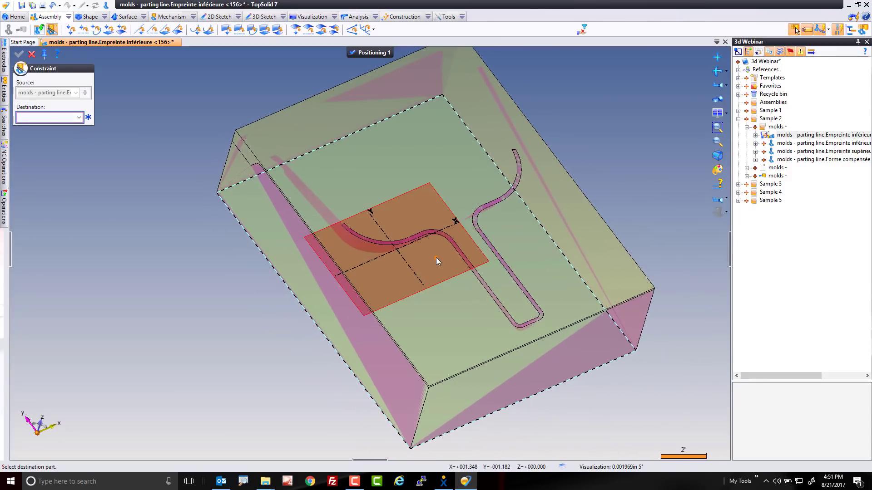
{"action": "left_click", "coordinate": [436, 258]}
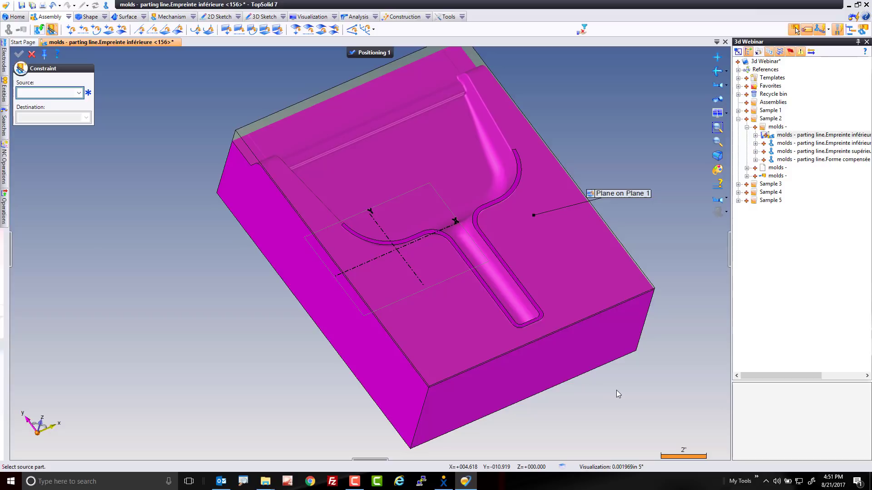
Step: Align two side faces of the part to the origin axes and validate the positioning
{"action": "key", "text": "Up"}
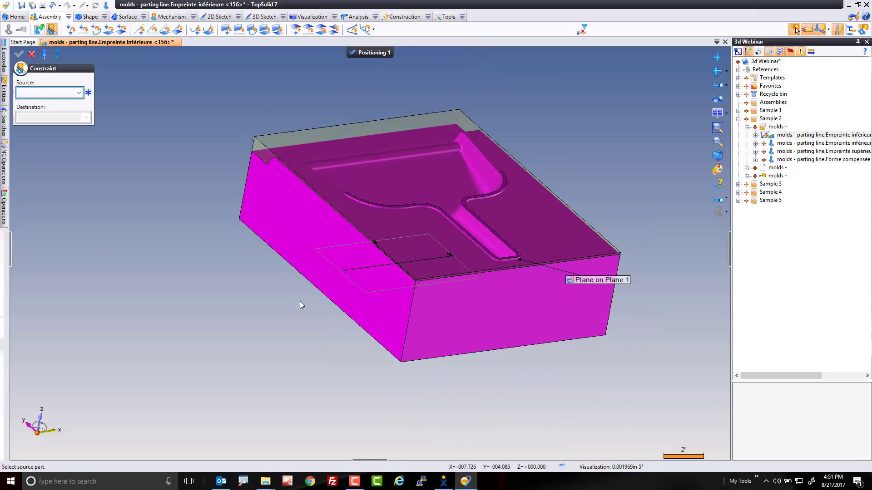
{"action": "left_click", "coordinate": [292, 226]}
{"action": "left_click", "coordinate": [369, 268]}
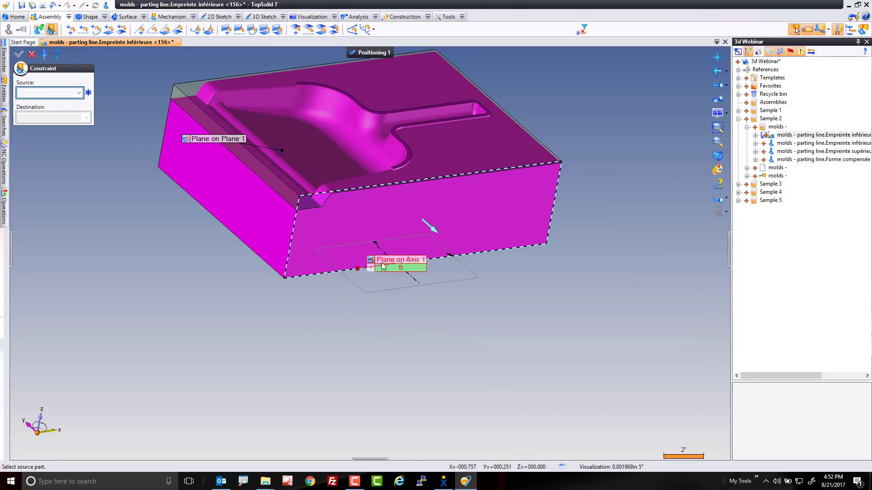
{"action": "left_click_drag", "start_coordinate": [396, 264], "coordinate": [422, 321]}
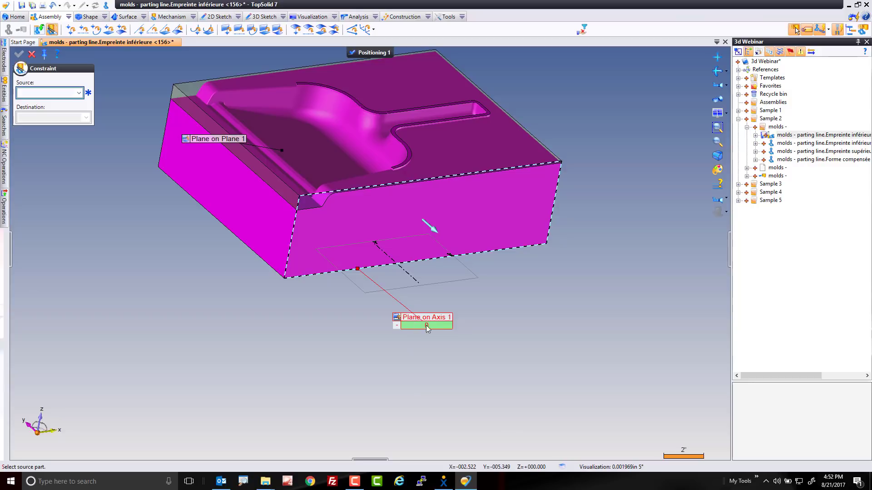
{"action": "left_click", "coordinate": [266, 242]}
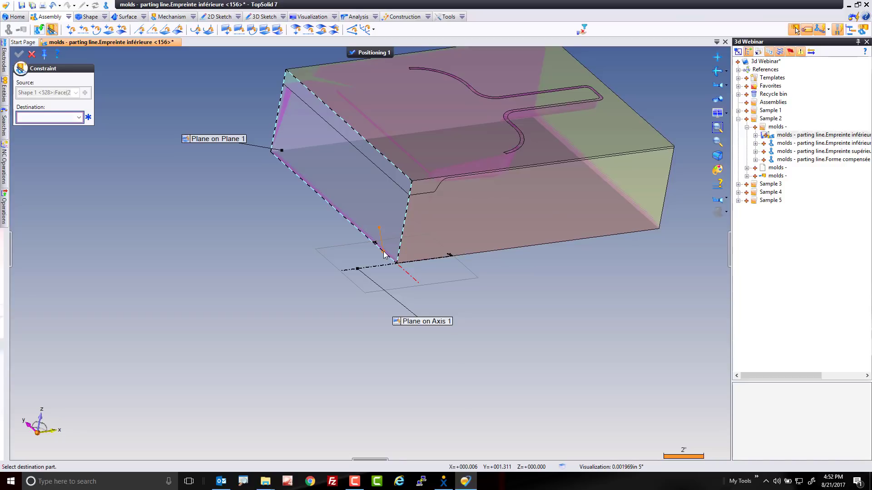
{"action": "left_click", "coordinate": [383, 255]}
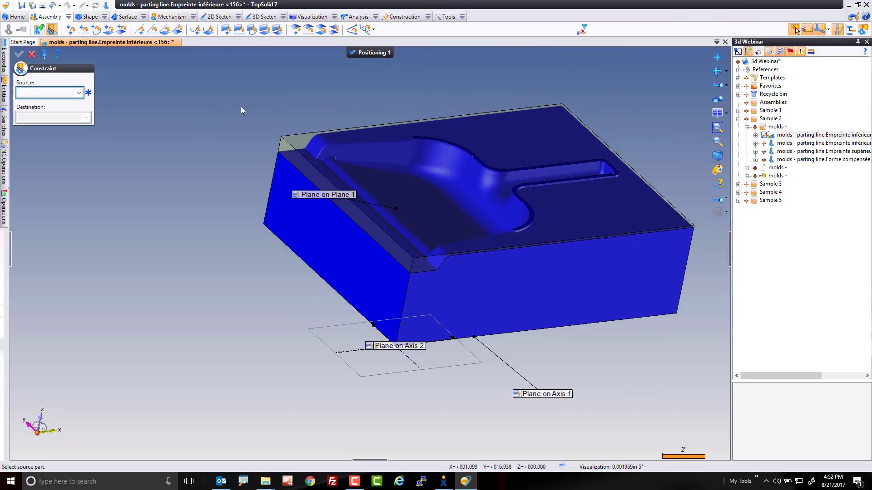
{"action": "left_click", "coordinate": [368, 52]}
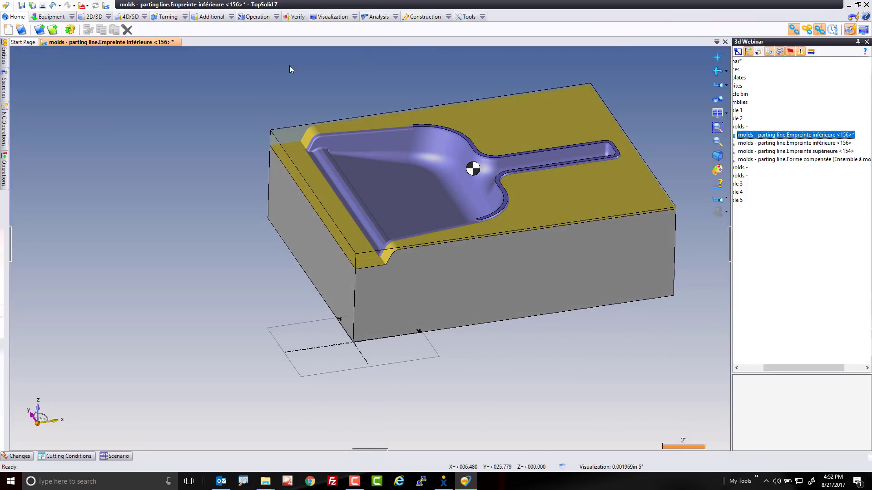
Step: Save the machining document and start a Roughing operation on the cavity face
{"action": "left_click", "coordinate": [472, 170]}
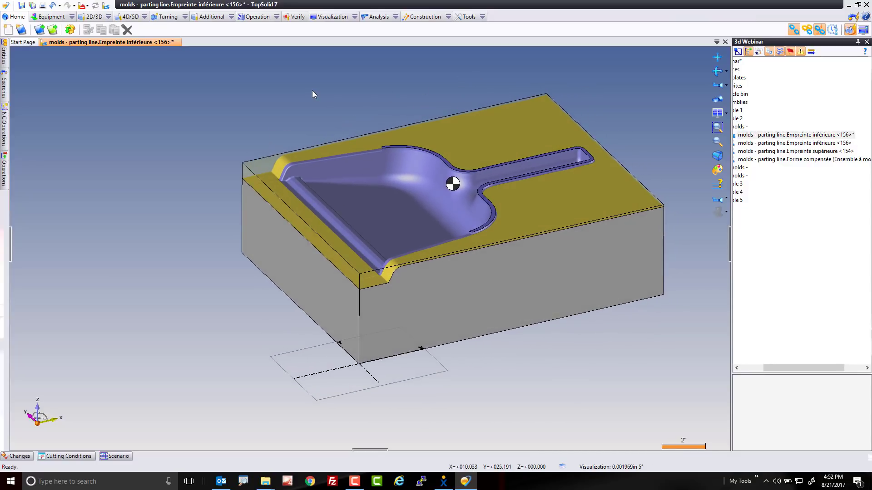
{"action": "key", "text": "ctrl+s"}
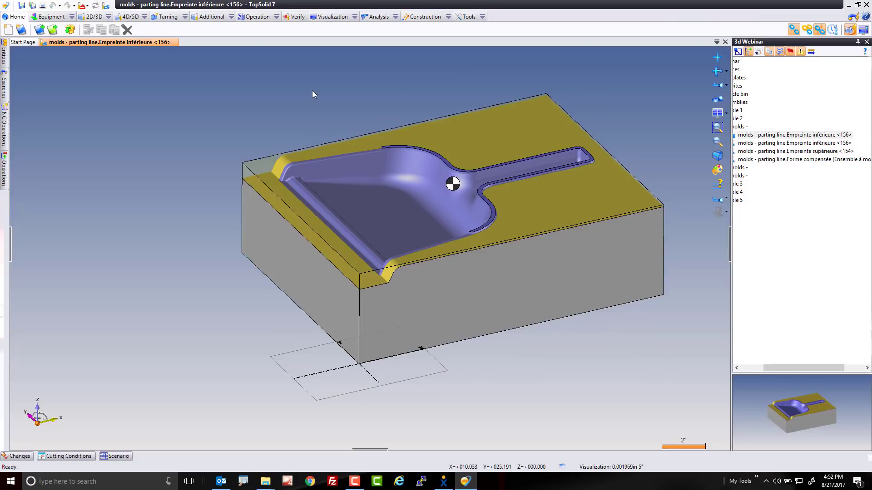
{"action": "right_click", "coordinate": [444, 215]}
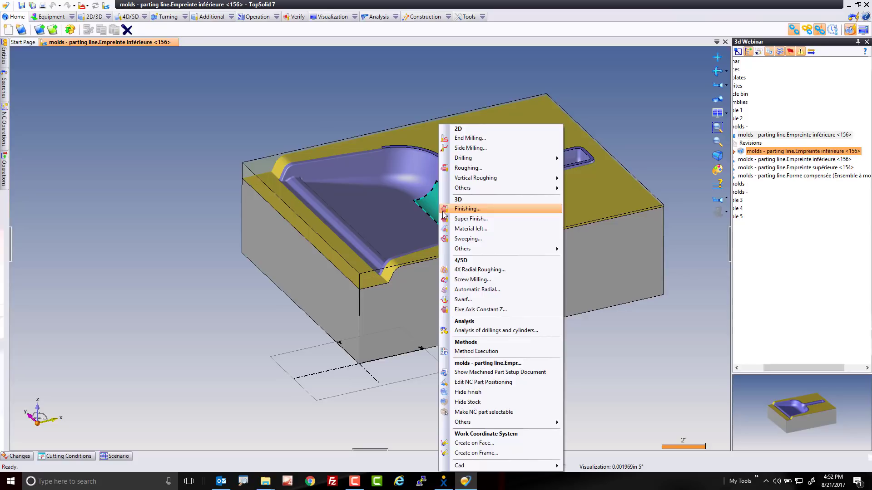
{"action": "left_click", "coordinate": [470, 169]}
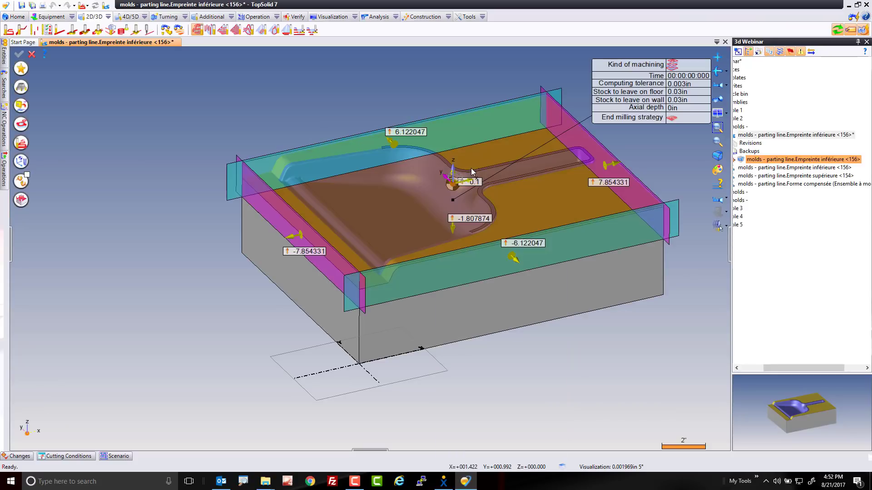
Step: Choose a slot mill as the roughing tool with a 0.75in diameter
{"action": "left_click", "coordinate": [20, 87]}
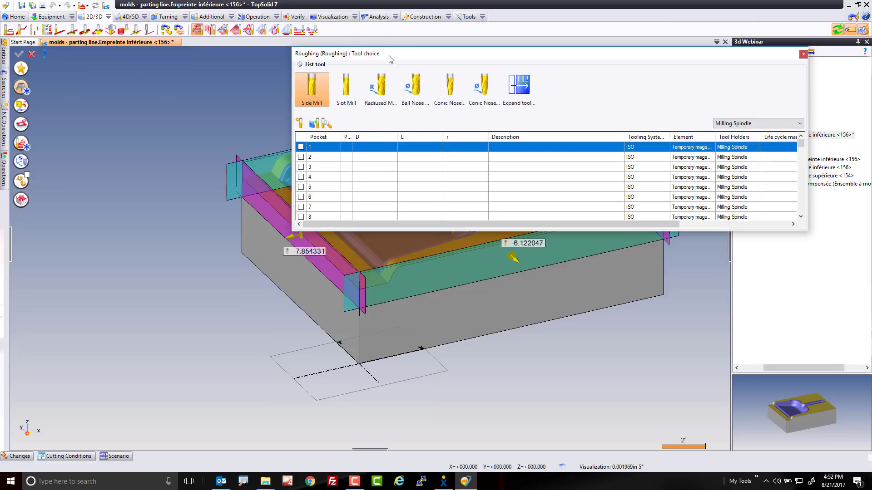
{"action": "left_click", "coordinate": [346, 88]}
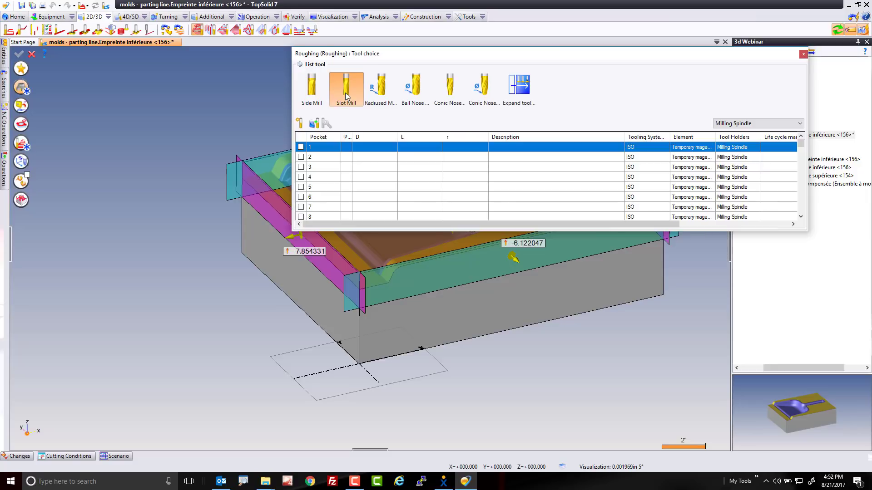
{"action": "double_click", "coordinate": [345, 92]}
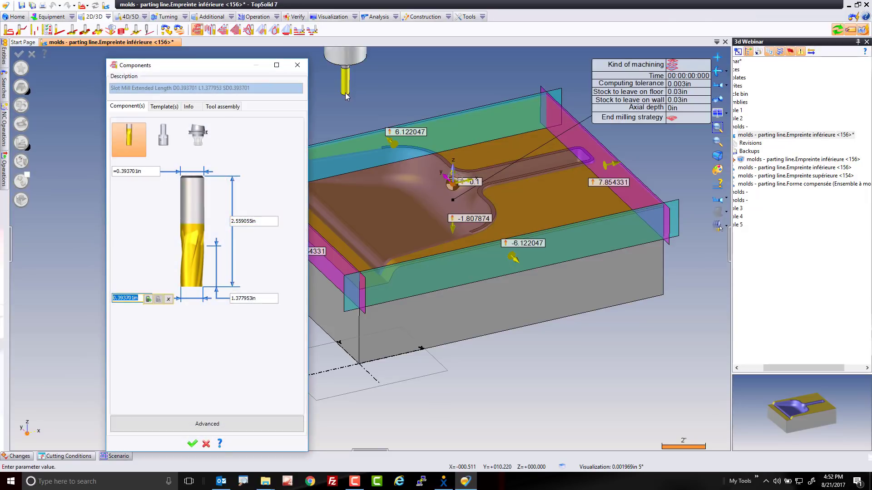
{"action": "left_click", "coordinate": [123, 299]}
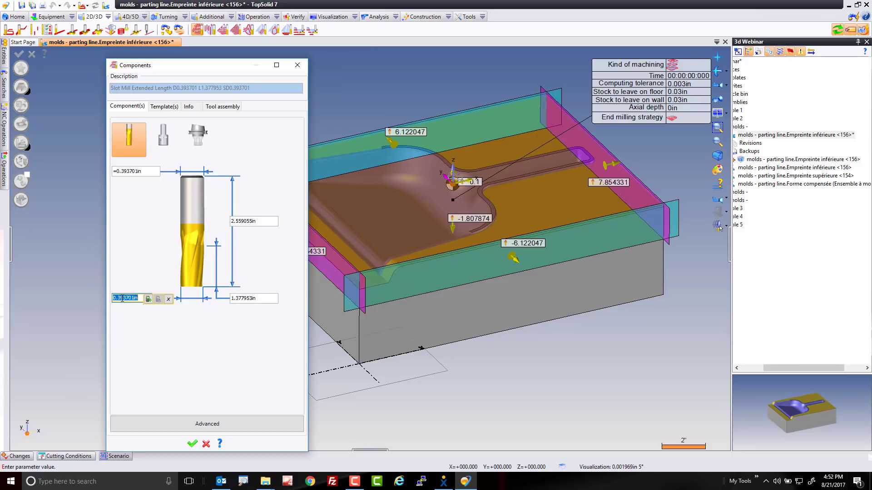
{"action": "type", "text": ".75"}
{"action": "key", "text": "Return"}
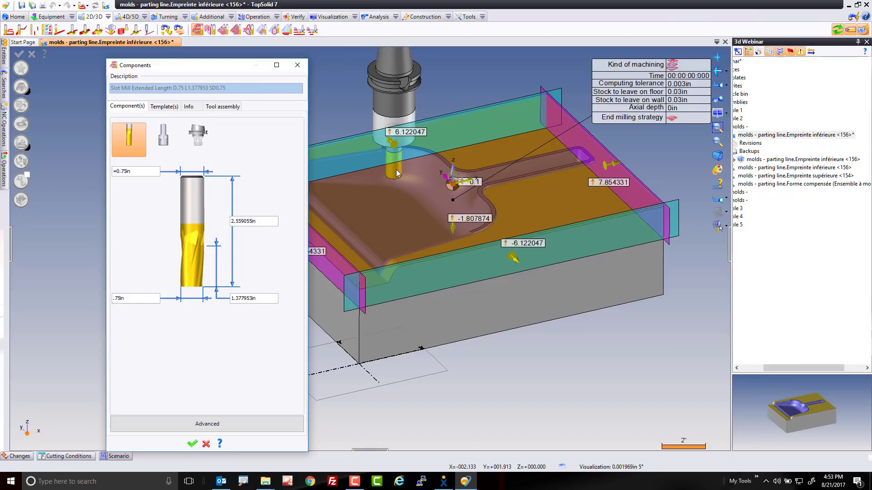
Step: Give the slot mill a 1.5in cutting length, 4 teeth and 3in overall length
{"action": "left_click", "coordinate": [248, 300]}
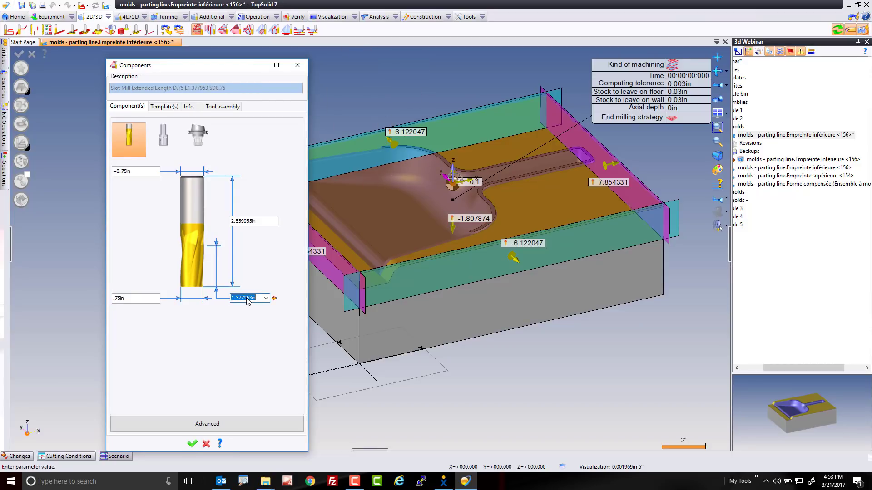
{"action": "type", "text": "1.5"}
{"action": "key", "text": "Tab"}
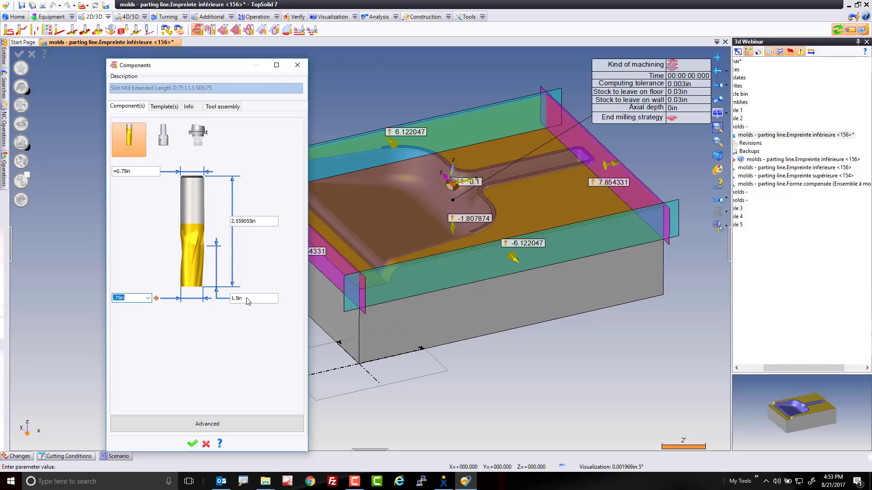
{"action": "left_click", "coordinate": [223, 425]}
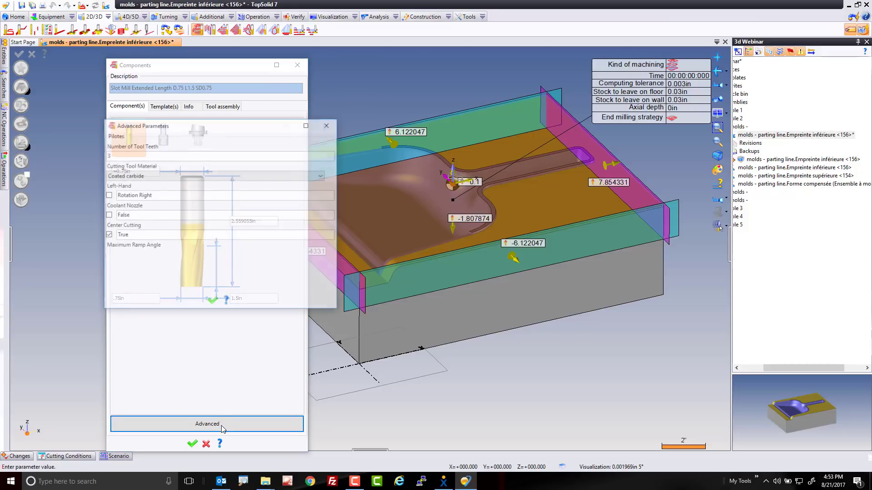
{"action": "left_click", "coordinate": [128, 156]}
{"action": "type", "text": "4"}
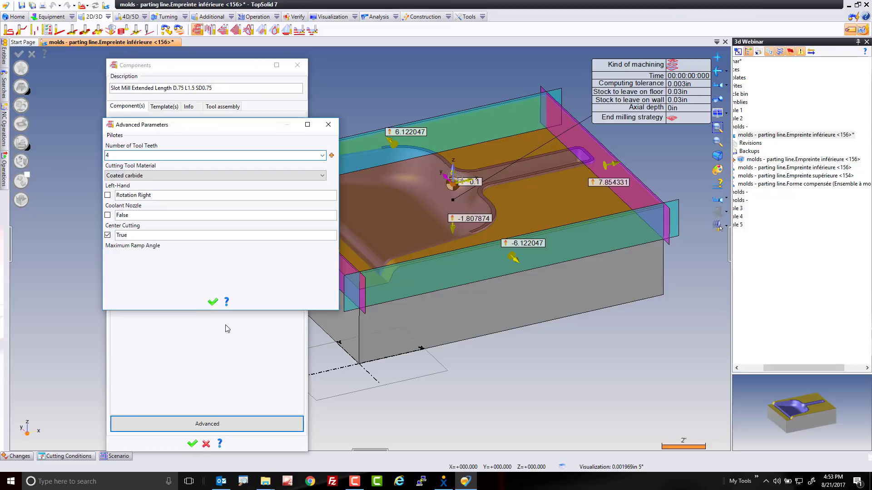
{"action": "left_click", "coordinate": [213, 303]}
{"action": "left_click", "coordinate": [245, 222]}
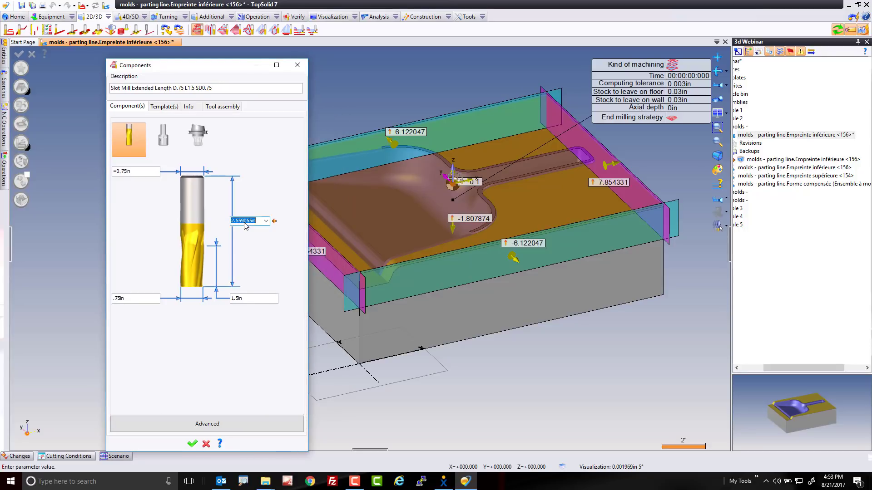
{"action": "type", "text": "3"}
{"action": "key", "text": "Tab"}
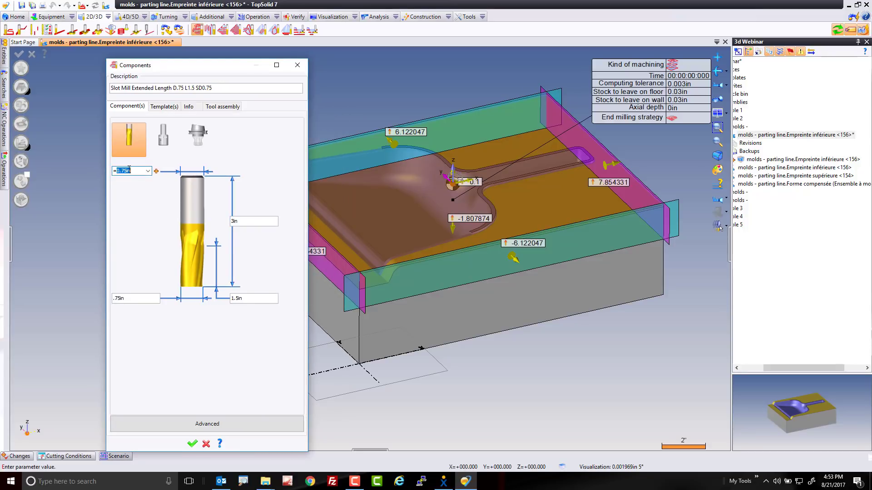
Step: Size the tool holder at 1.375in diameter and 3in length
{"action": "left_click", "coordinate": [163, 136]}
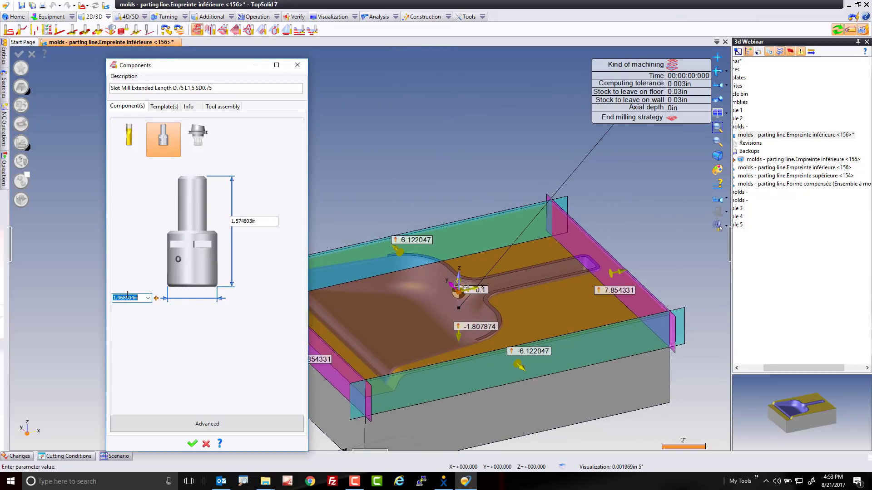
{"action": "type", "text": "1.375"}
{"action": "key", "text": "Return"}
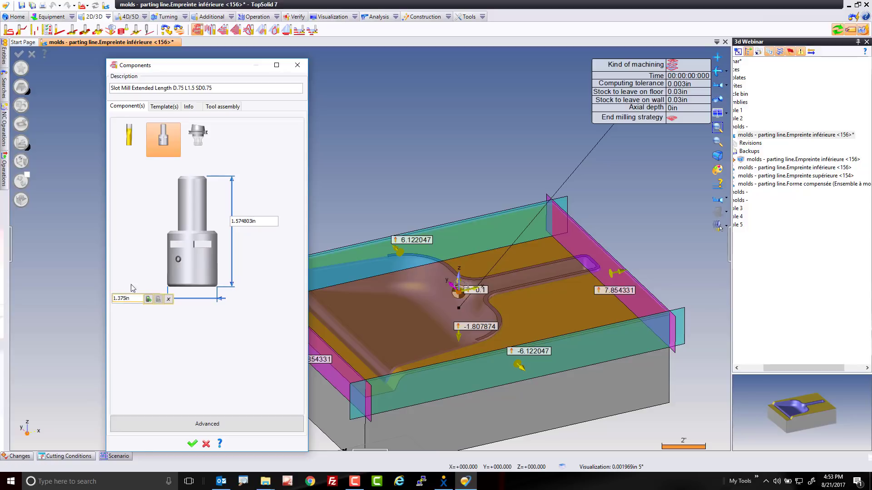
{"action": "left_click", "coordinate": [247, 224]}
{"action": "key", "text": "BackSpace"}
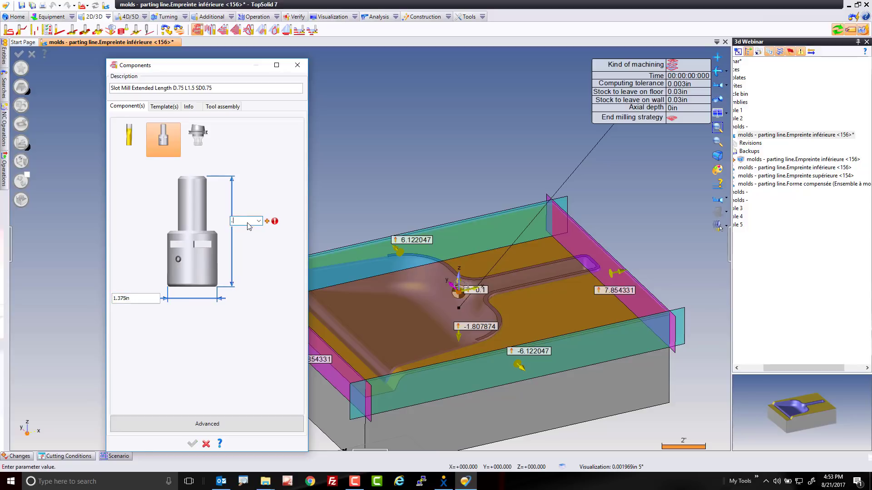
{"action": "type", "text": "3"}
{"action": "key", "text": "Tab"}
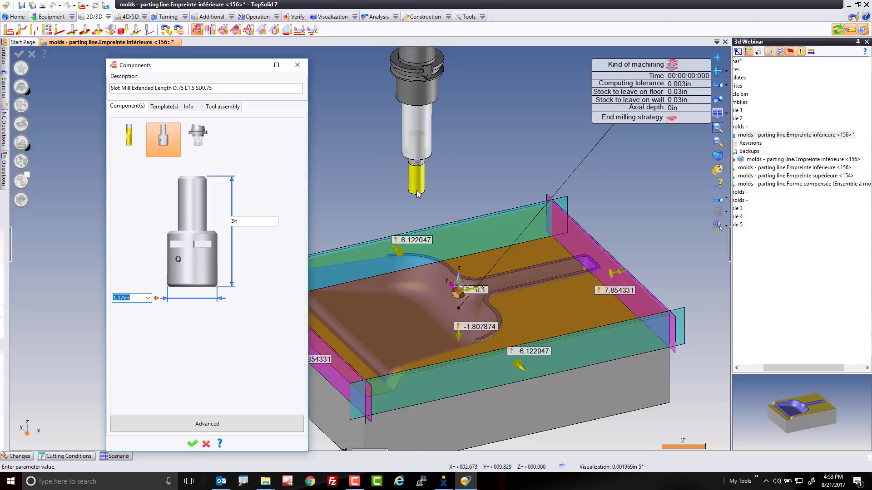
Step: Set the tool assembly's output distance to 1.625in
{"action": "left_click", "coordinate": [222, 106]}
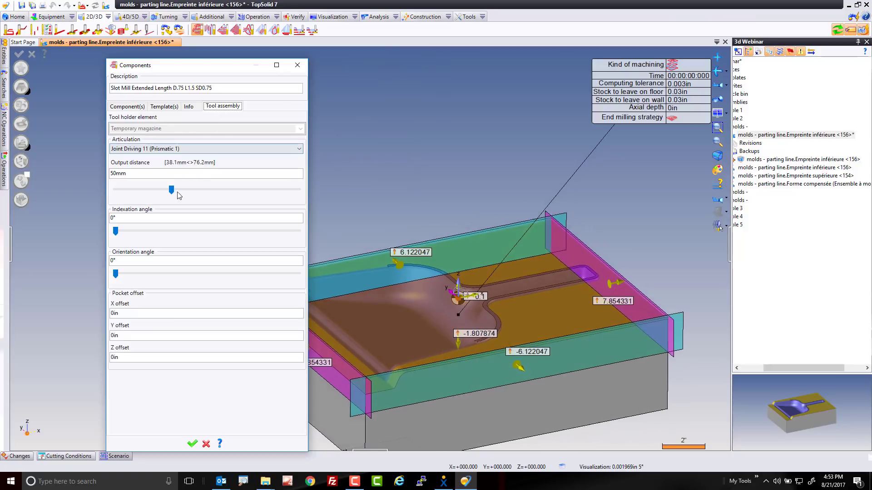
{"action": "left_click_drag", "start_coordinate": [172, 191], "coordinate": [120, 191]}
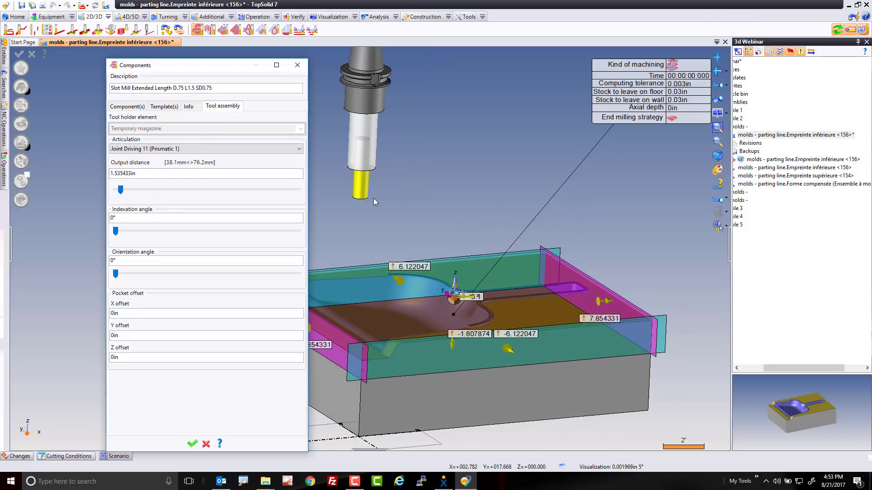
{"action": "middle_click_drag", "start_coordinate": [375, 202], "coordinate": [413, 244]}
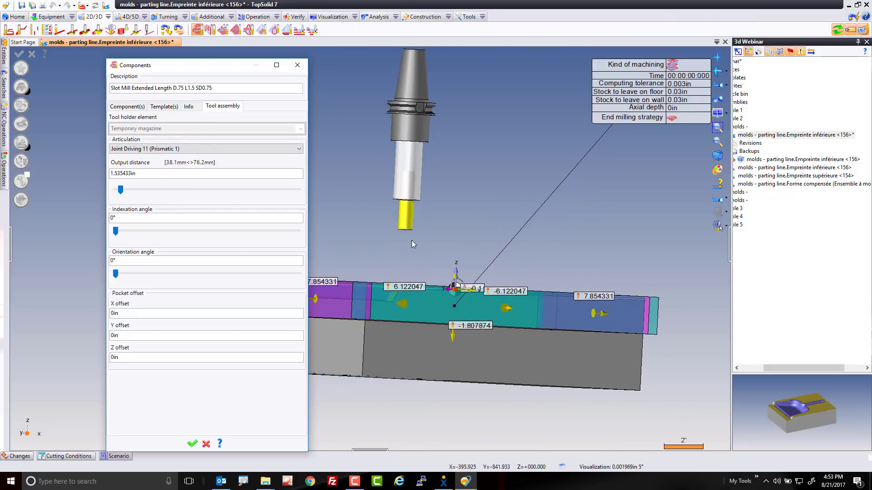
{"action": "left_click", "coordinate": [136, 176]}
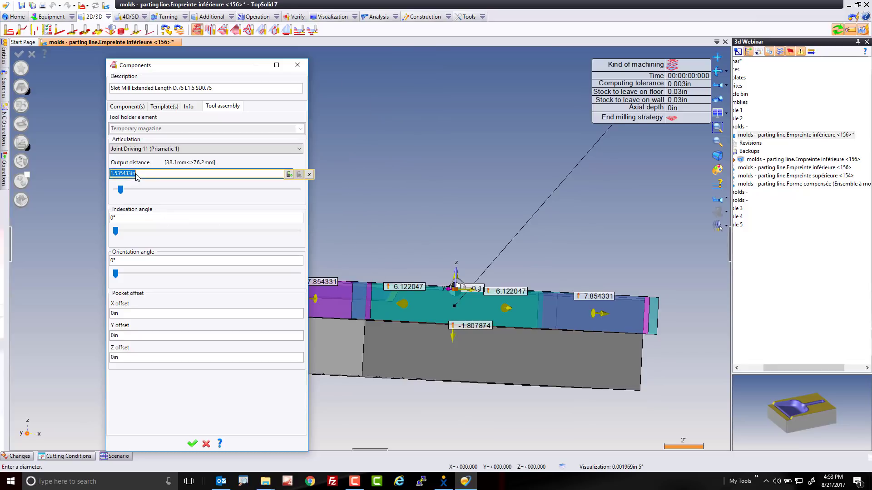
{"action": "type", "text": "1.625"}
{"action": "key", "text": "Return"}
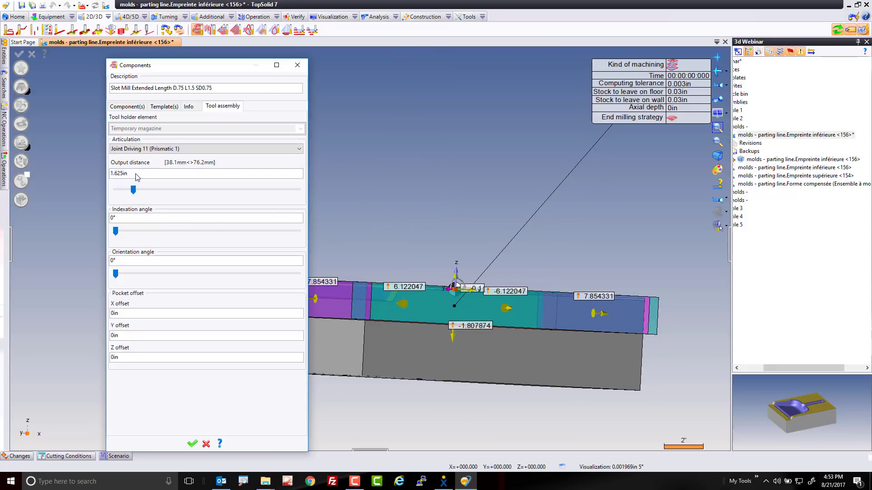
Step: Name the tool '3/4 Inch Endmill' and validate its definition
{"action": "left_click", "coordinate": [222, 90]}
{"action": "type", "text": "3/4 Inch End"}
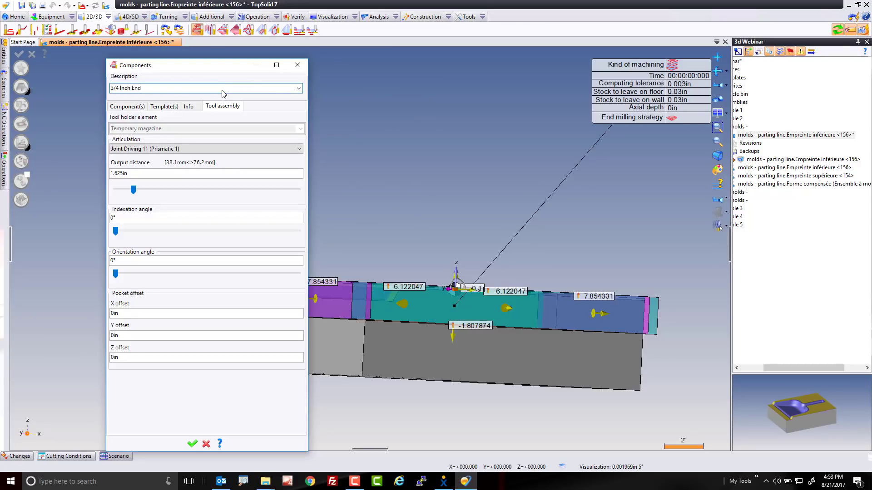
{"action": "type", "text": "mill"}
{"action": "key", "text": "Return"}
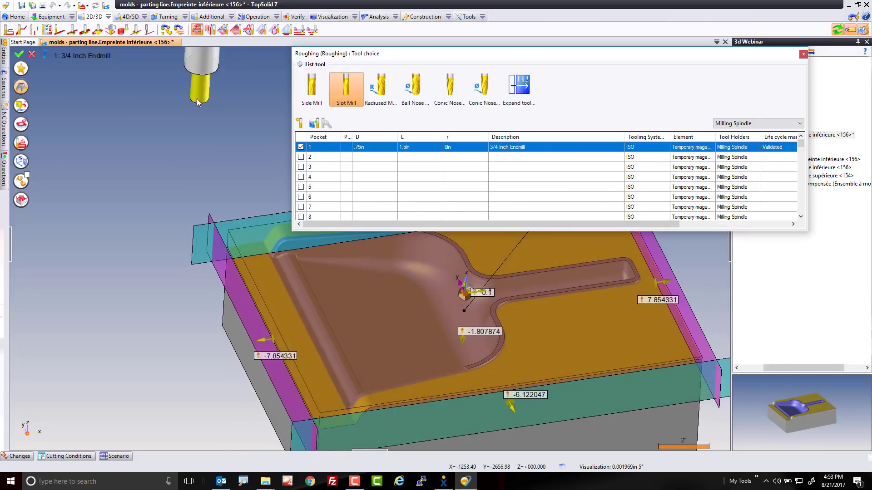
Step: Accept the 3/4 Inch Endmill and widen and float the cutting conditions panel
{"action": "left_click", "coordinate": [27, 107]}
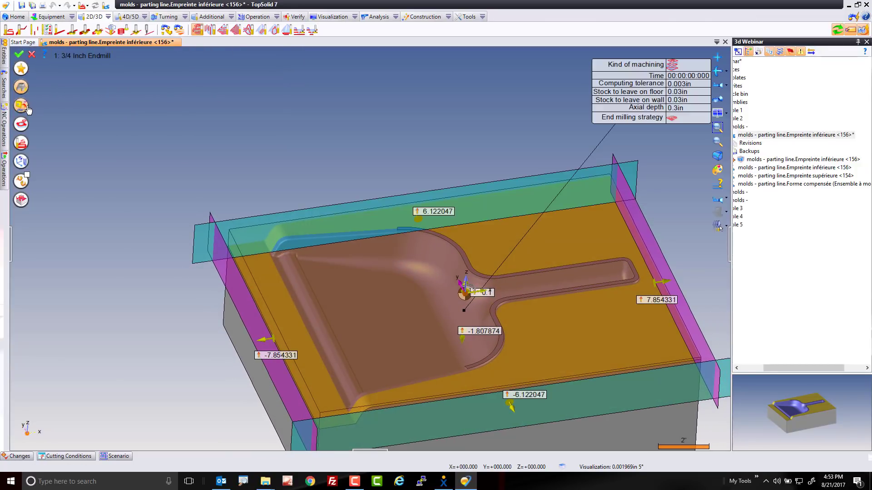
{"action": "left_click_drag", "start_coordinate": [111, 122], "coordinate": [165, 119]}
{"action": "left_click_drag", "start_coordinate": [104, 57], "coordinate": [167, 83]}
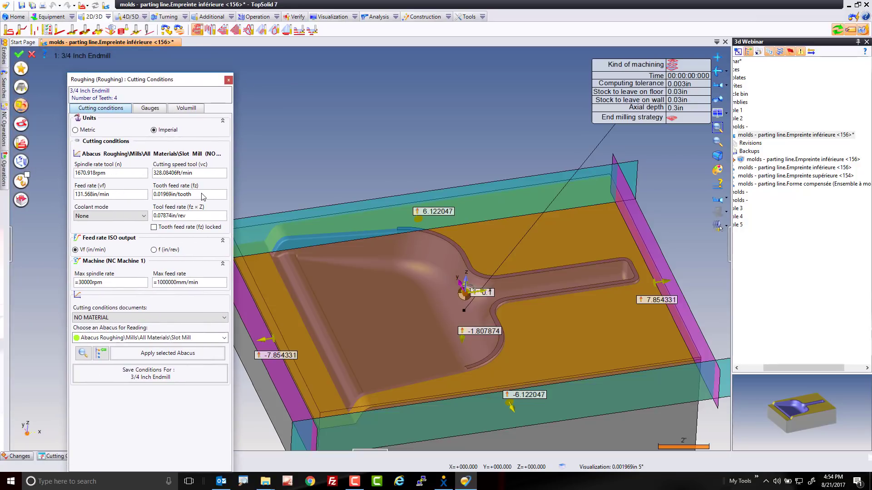
Step: Set 5500rpm spindle speed, .005in/tooth feed and Jet coolant, then compute the roughing toolpath
{"action": "left_click", "coordinate": [105, 175]}
{"action": "type", "text": "55"}
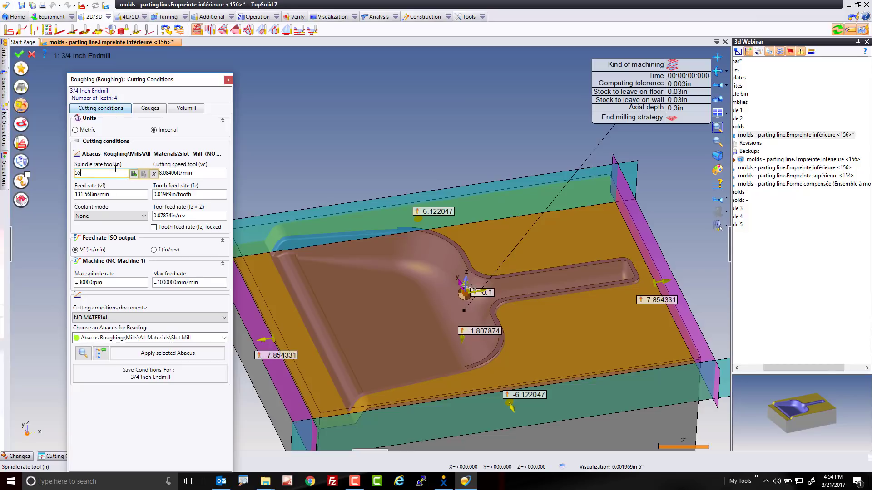
{"action": "type", "text": "00"}
{"action": "key", "text": "Return"}
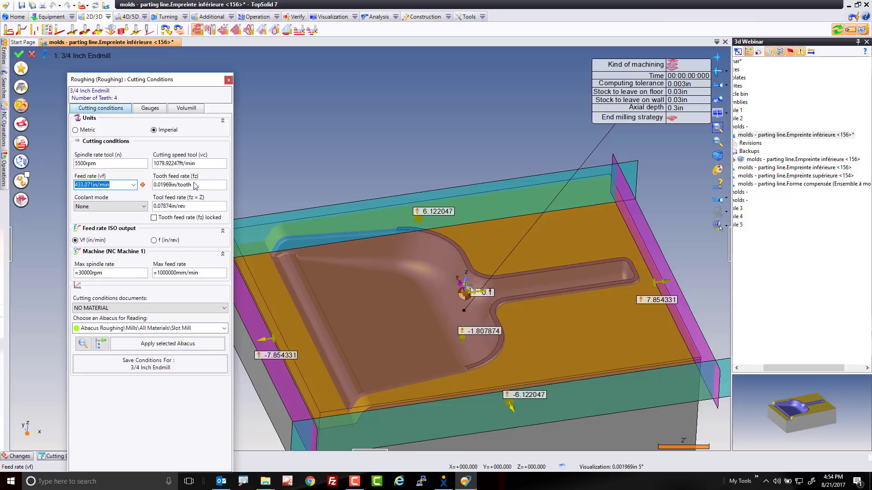
{"action": "left_click", "coordinate": [195, 185]}
{"action": "type", "text": ".005"}
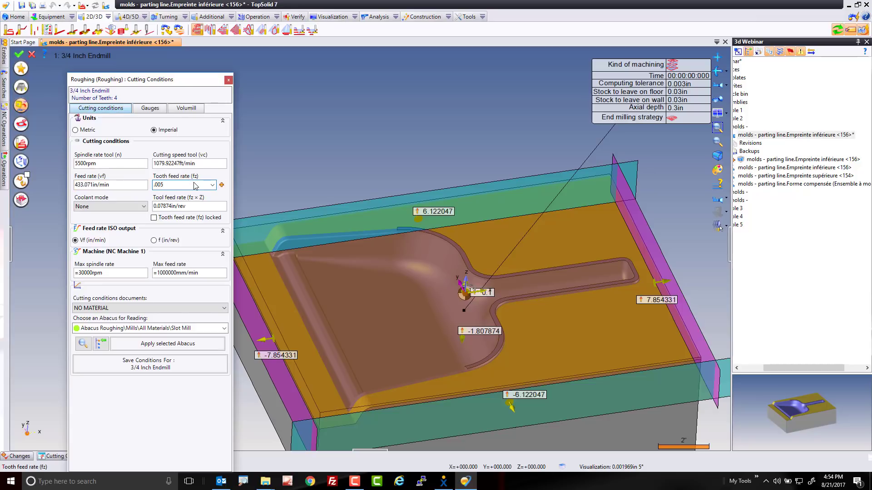
{"action": "key", "text": "Tab"}
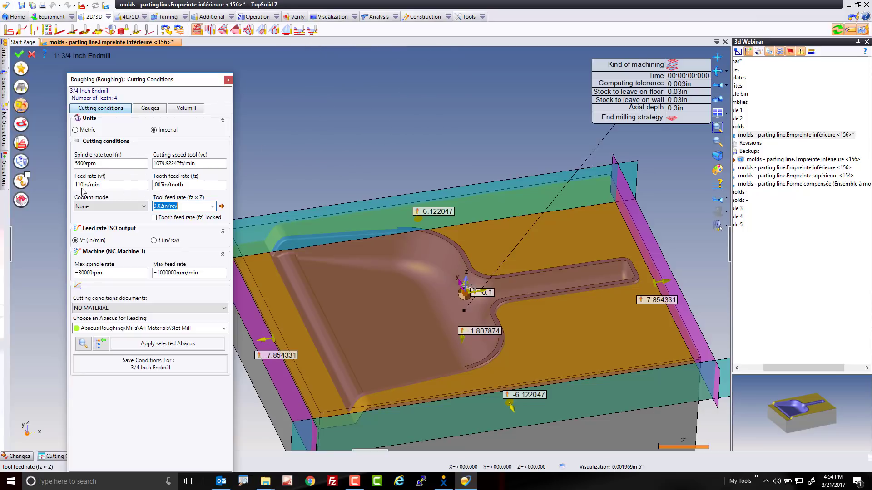
{"action": "left_click", "coordinate": [95, 205]}
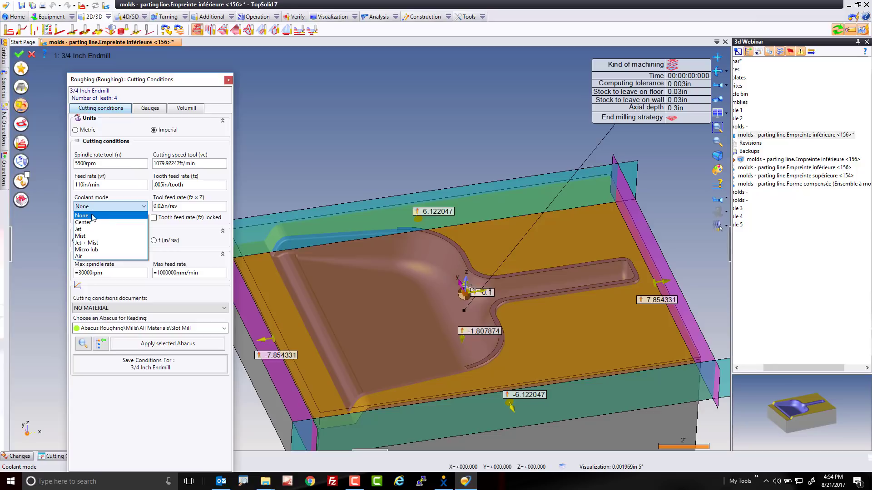
{"action": "left_click", "coordinate": [92, 230]}
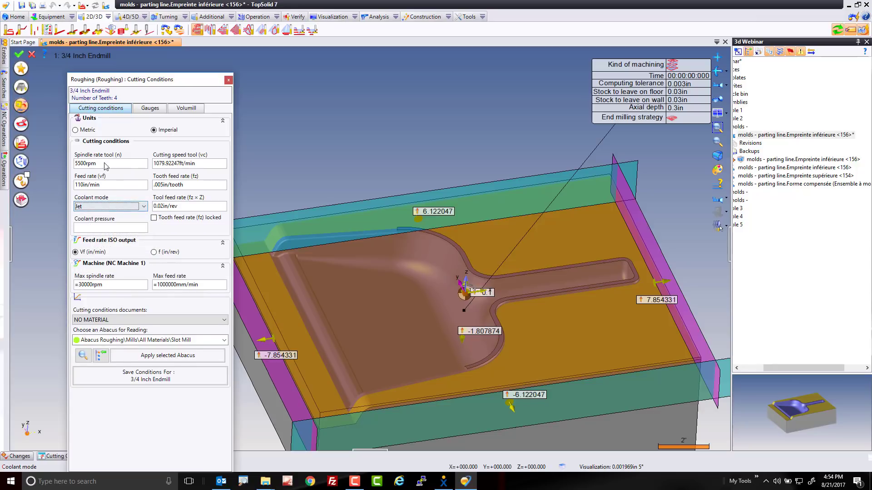
{"action": "left_click", "coordinate": [20, 54]}
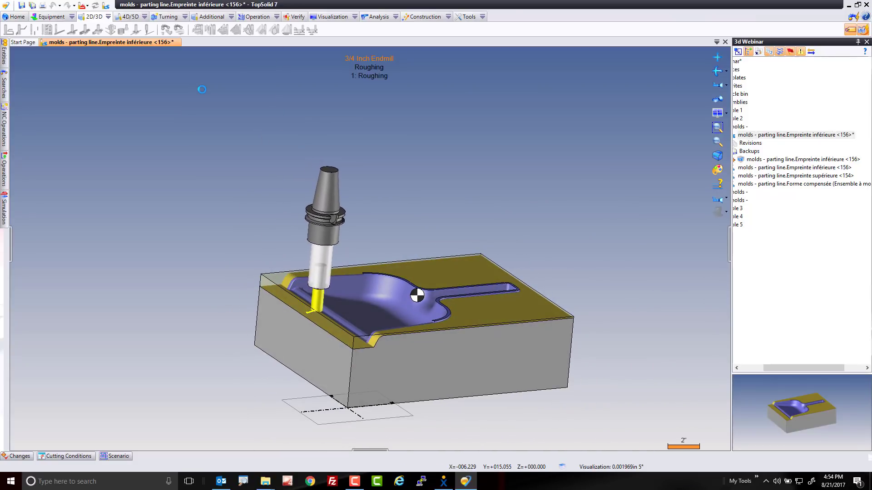
Step: Show the simulation readouts, pin the Simulation panel open and widen it
{"action": "left_click", "coordinate": [4, 209]}
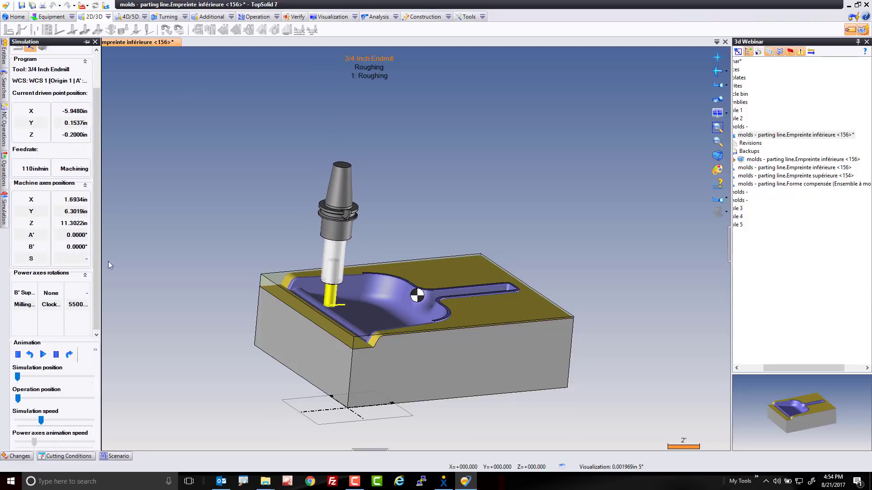
{"action": "left_click", "coordinate": [86, 41]}
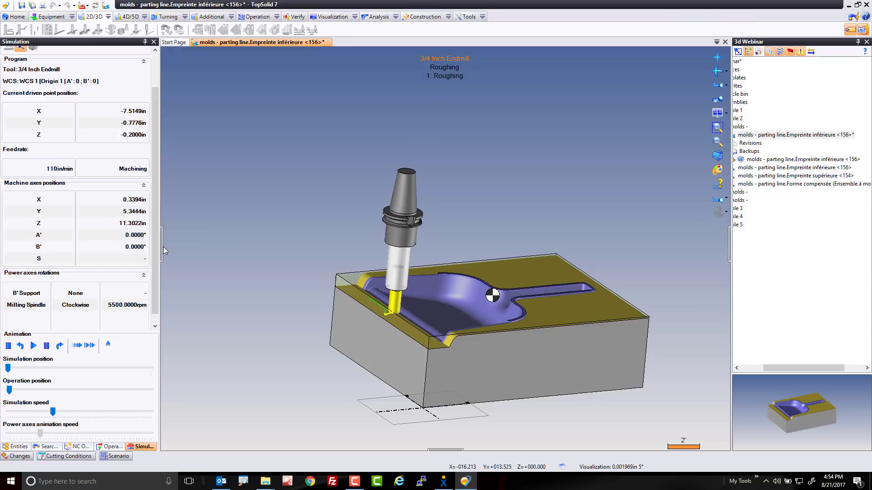
{"action": "left_click_drag", "start_coordinate": [163, 246], "coordinate": [190, 249]}
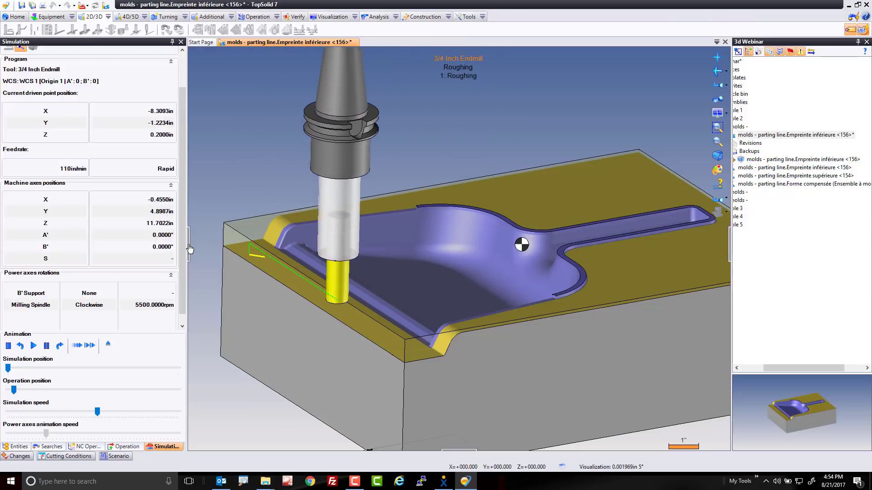
Step: End the running simulation and start simulating the 1: Roughing operation again
{"action": "left_click", "coordinate": [108, 344]}
{"action": "scroll", "coordinate": [338, 265], "scroll_direction": "down", "scroll_amount": 3}
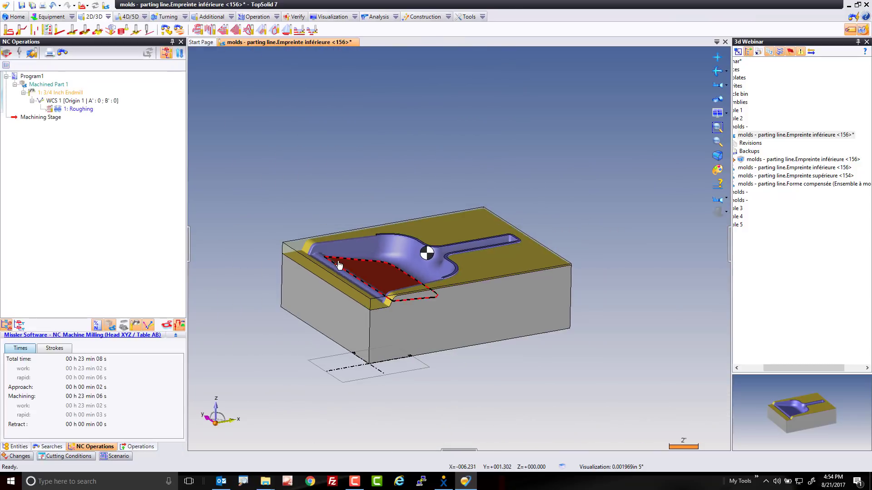
{"action": "left_click", "coordinate": [79, 109]}
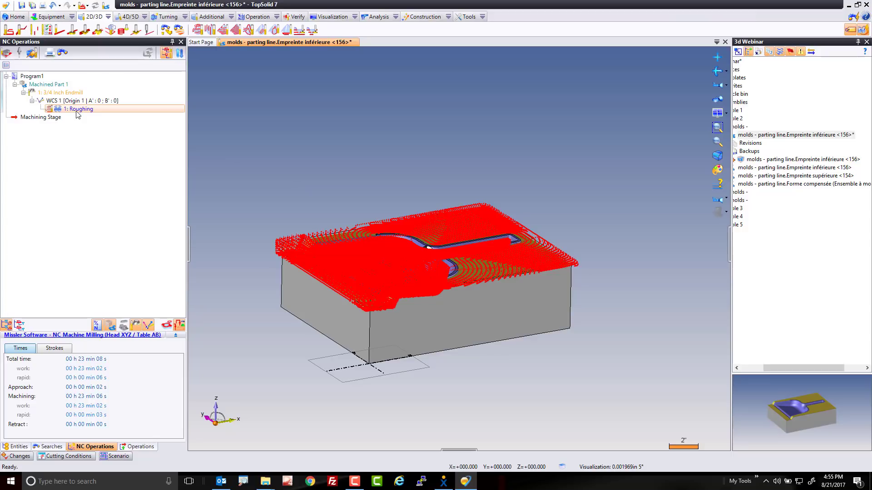
{"action": "right_click", "coordinate": [78, 110]}
{"action": "left_click", "coordinate": [93, 125]}
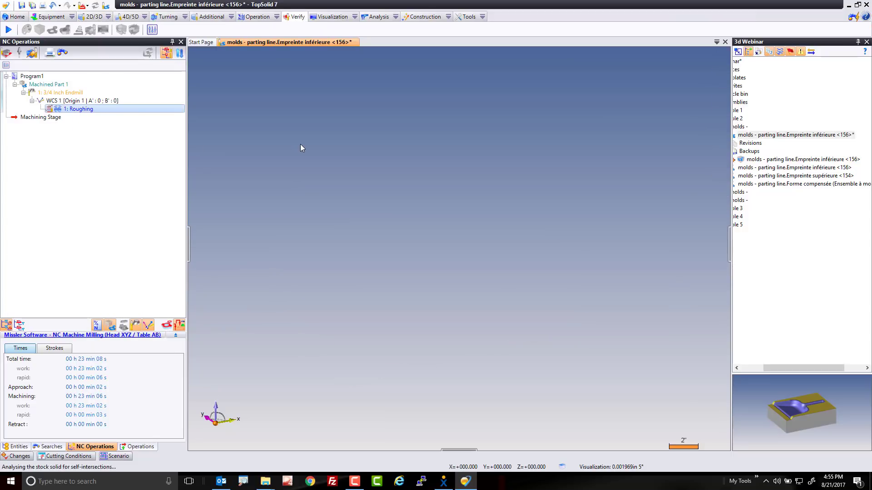
Step: Replay the roughing from the uncut stock to the end, then exit the simulation
{"action": "left_click", "coordinate": [33, 411]}
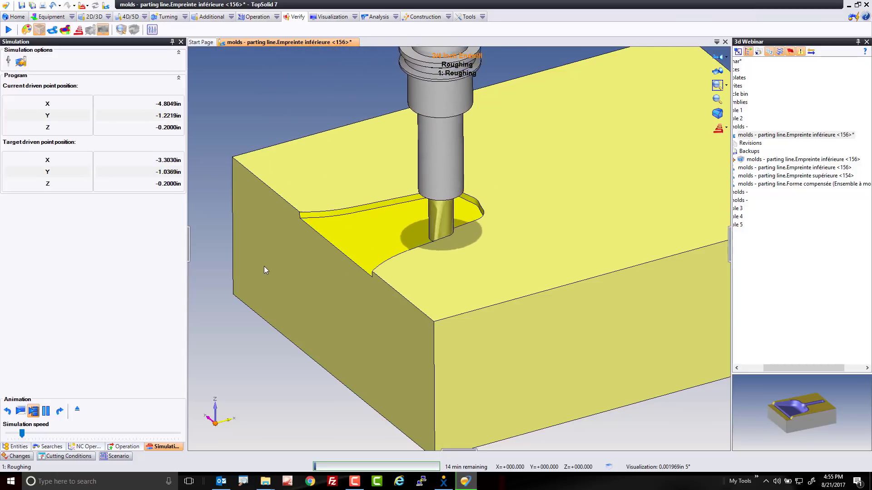
{"action": "left_click", "coordinate": [7, 411]}
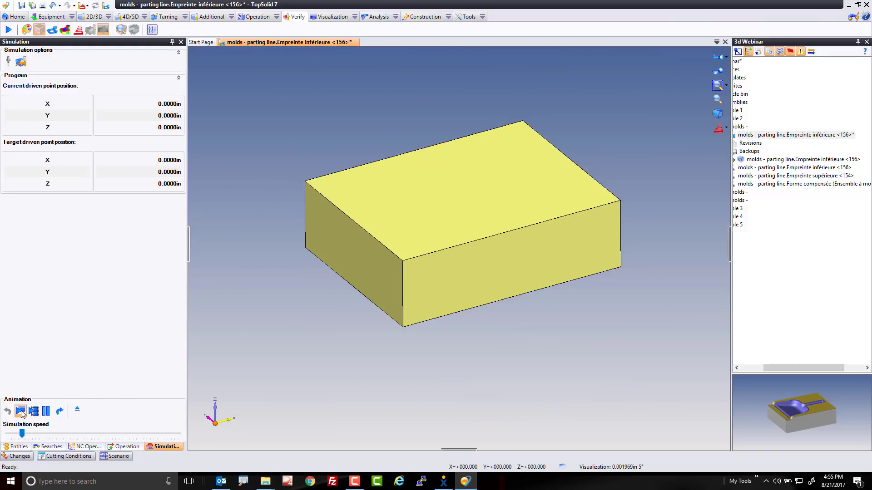
{"action": "left_click", "coordinate": [20, 411]}
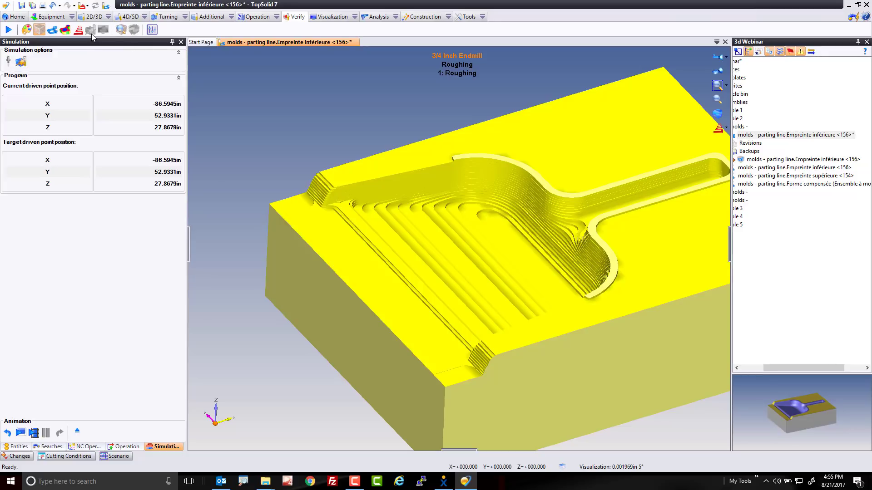
{"action": "left_click", "coordinate": [84, 446]}
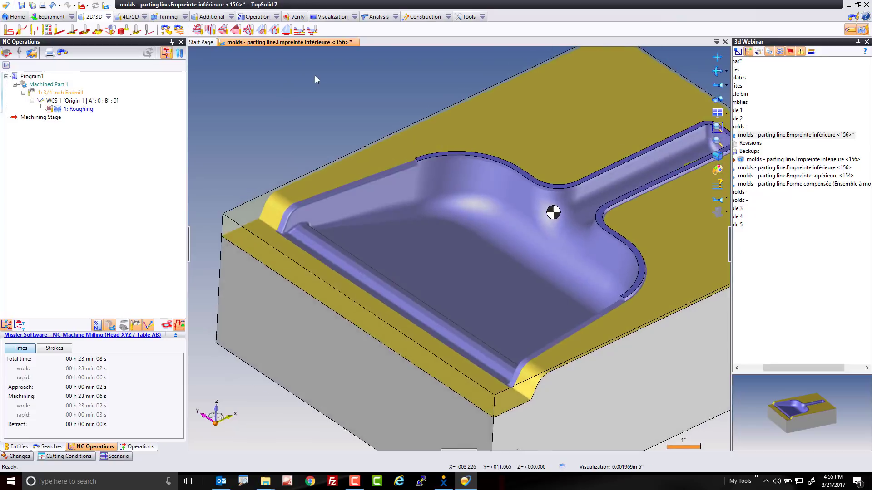
Step: Copy and paste 1: Roughing, then open the new 2: Roughing for editing
{"action": "middle_click_drag", "start_coordinate": [315, 75], "coordinate": [446, 160]}
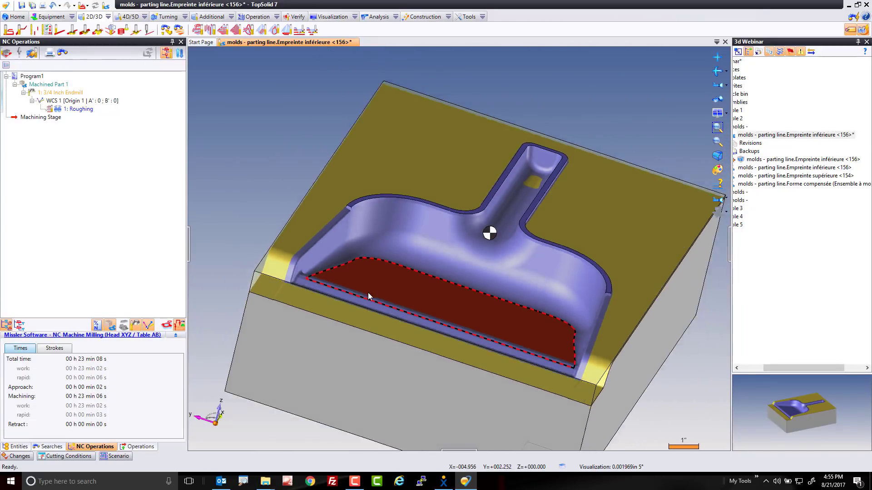
{"action": "left_click", "coordinate": [78, 109]}
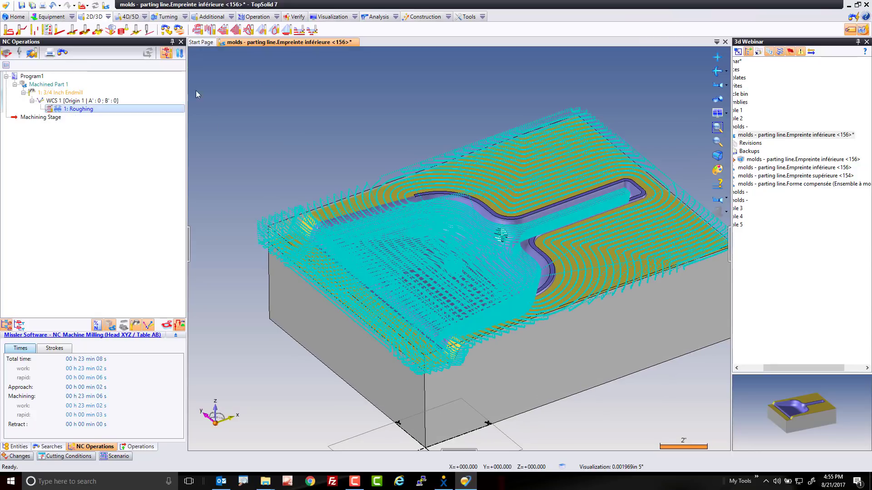
{"action": "key", "text": "ctrl+c"}
{"action": "key", "text": "ctrl+v"}
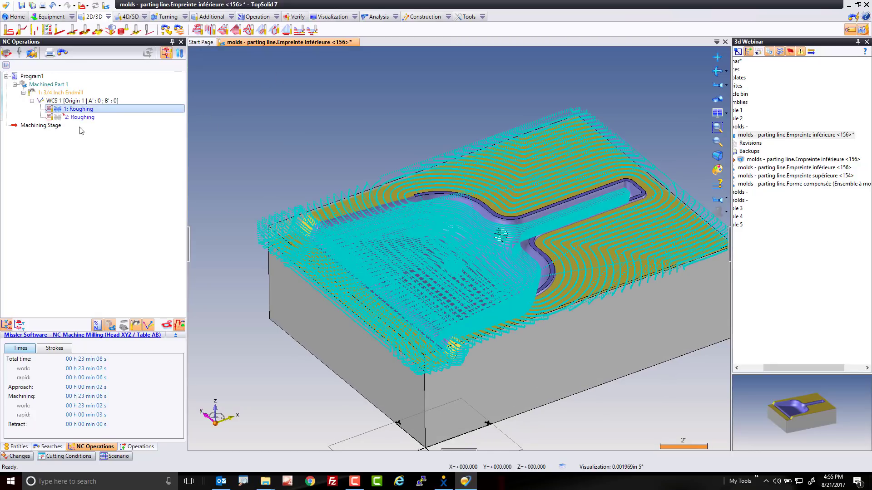
{"action": "double_click", "coordinate": [80, 117]}
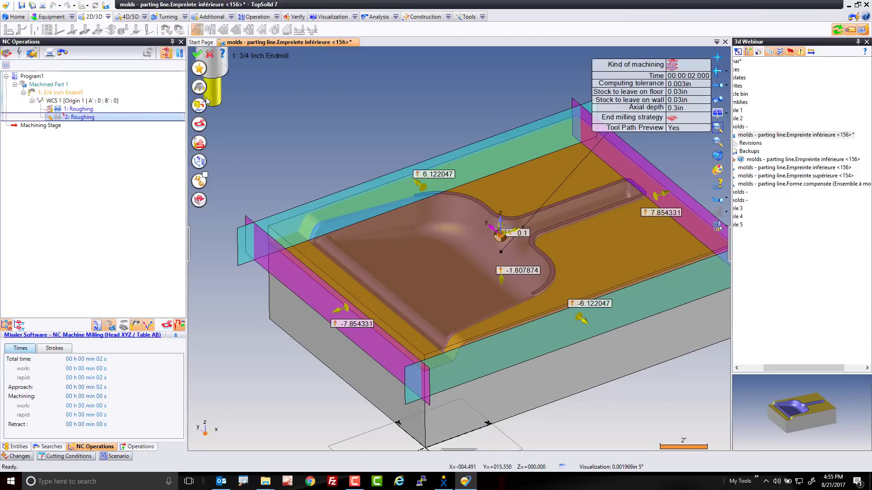
Step: Load a .375in 3/8 Endmill from the catalog into pocket 2 for this operation
{"action": "left_click", "coordinate": [199, 87]}
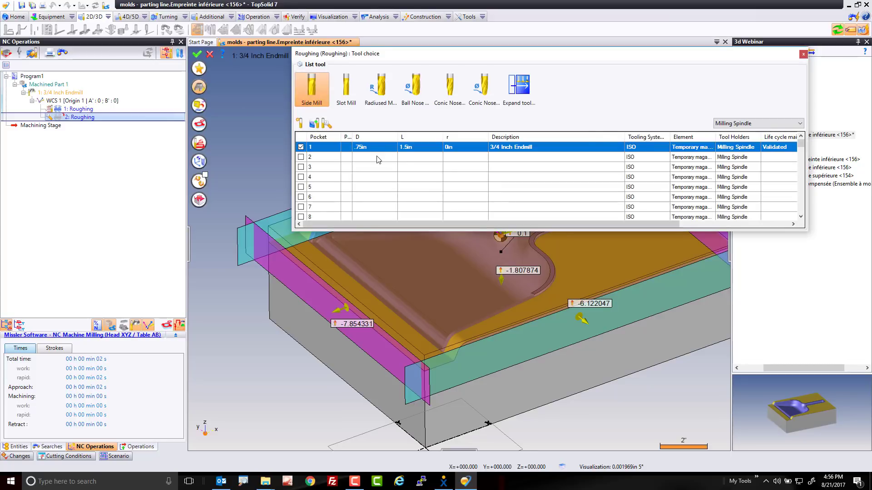
{"action": "left_click", "coordinate": [321, 155]}
{"action": "left_click", "coordinate": [346, 88]}
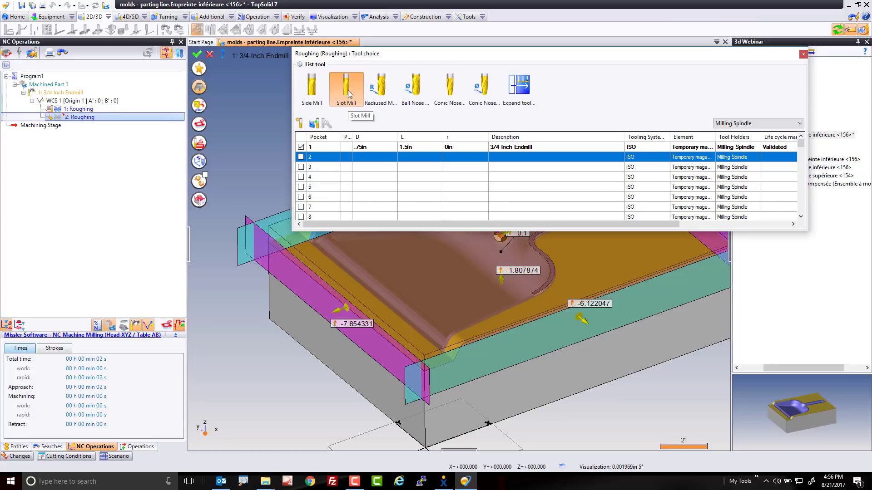
{"action": "right_click", "coordinate": [361, 159]}
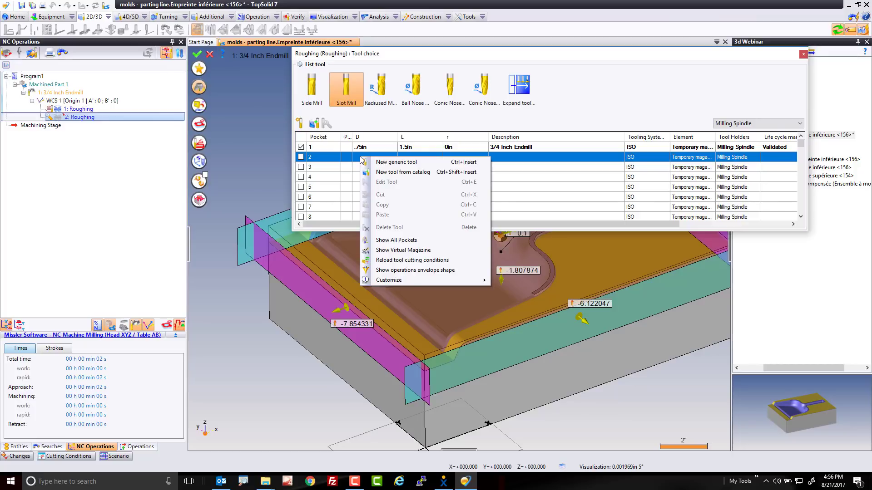
{"action": "left_click", "coordinate": [388, 173]}
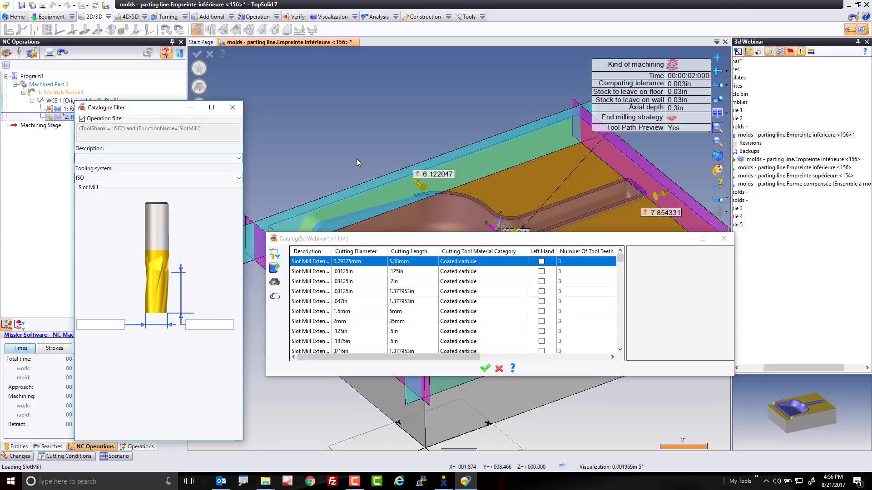
{"action": "left_click", "coordinate": [89, 325]}
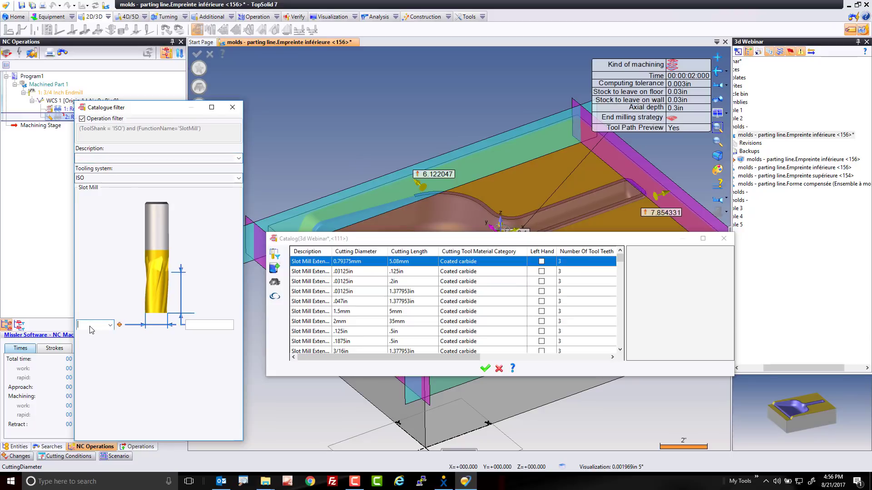
{"action": "type", "text": ".375"}
{"action": "key", "text": "Tab"}
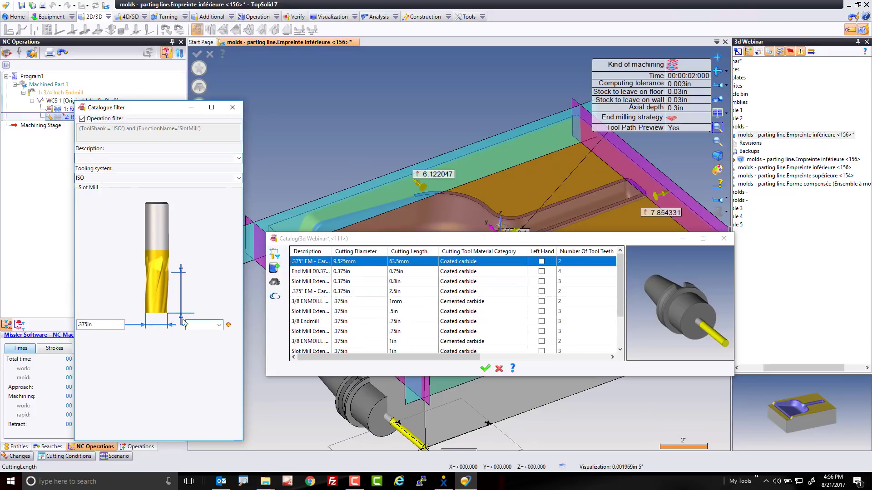
{"action": "left_click", "coordinate": [344, 322]}
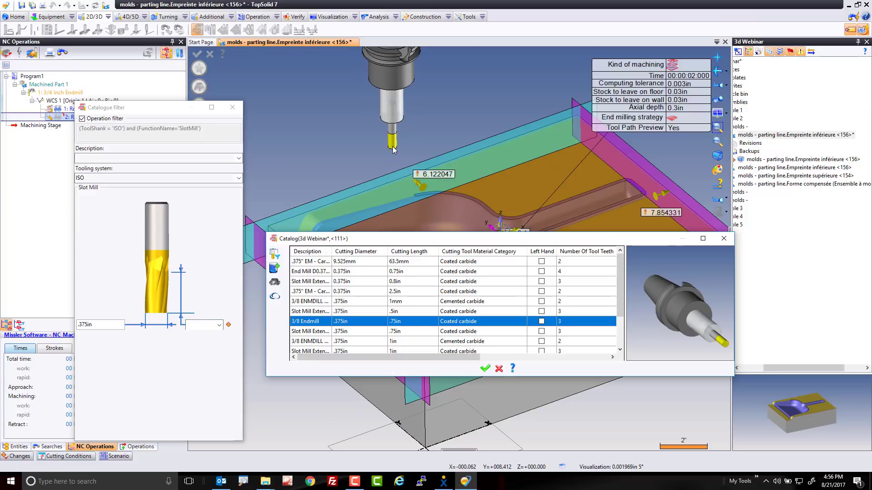
{"action": "left_click", "coordinate": [485, 369]}
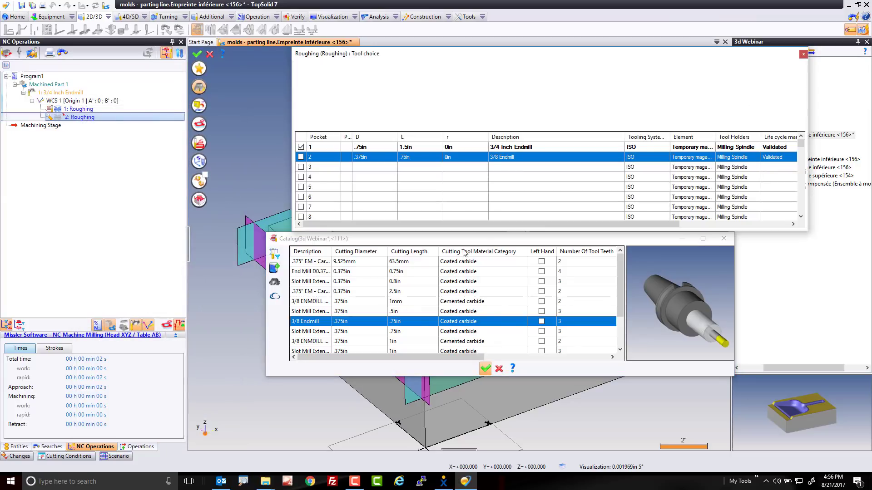
{"action": "left_click", "coordinate": [197, 55]}
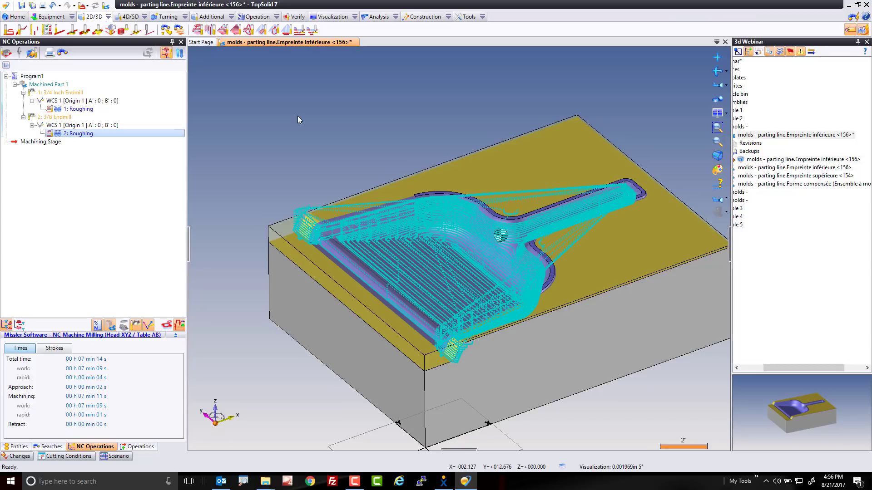
Step: Deselect the second roughing and open 1: Roughing (3/4 Inch Endmill) for editing
{"action": "left_click", "coordinate": [298, 119]}
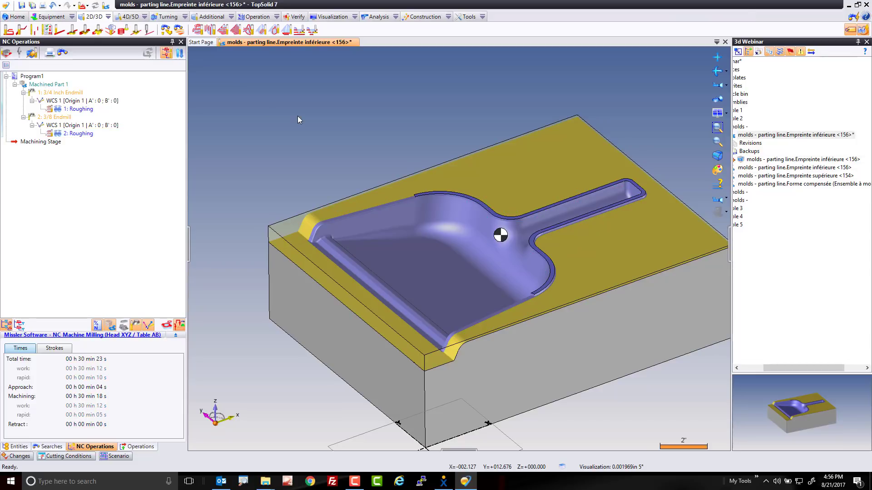
{"action": "double_click", "coordinate": [84, 111]}
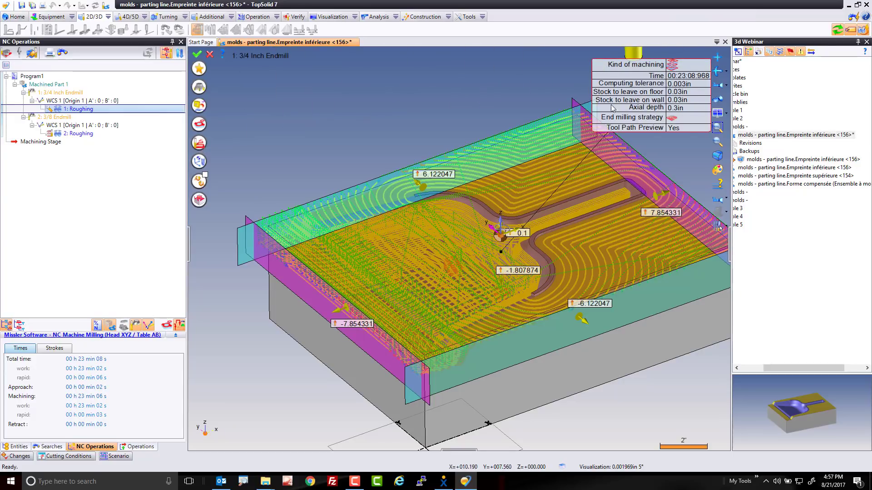
{"action": "middle_click_drag", "start_coordinate": [682, 149], "coordinate": [634, 187]}
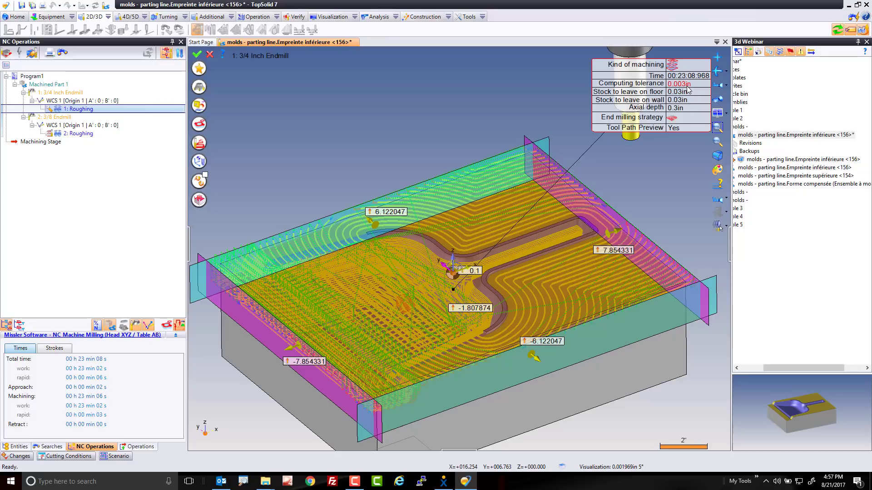
Step: Check the first roughing's Altitudes axial depth formula Me.CuttingLength*0.2, then validate the operation
{"action": "left_click", "coordinate": [200, 144]}
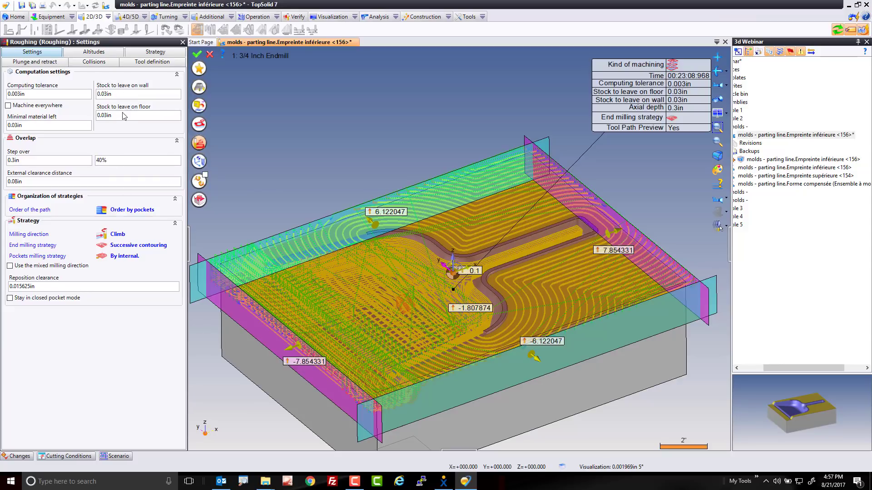
{"action": "left_click", "coordinate": [101, 54]}
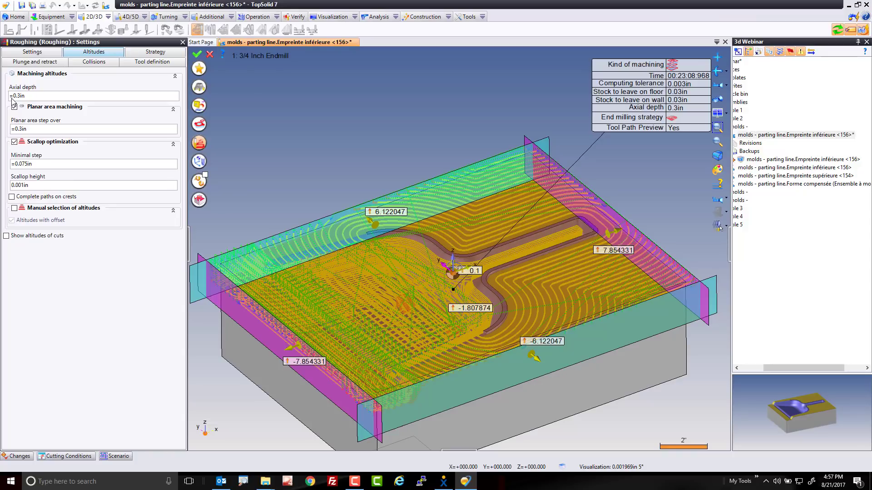
{"action": "left_click", "coordinate": [40, 96]}
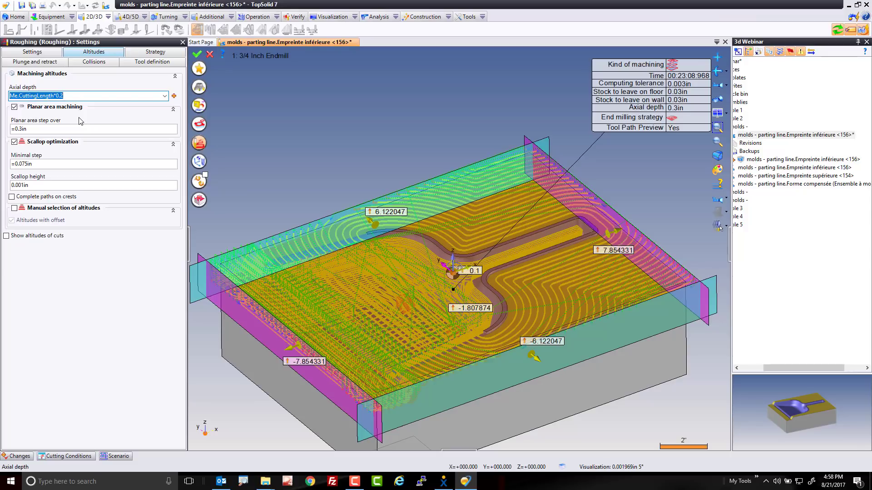
{"action": "left_click", "coordinate": [197, 54]}
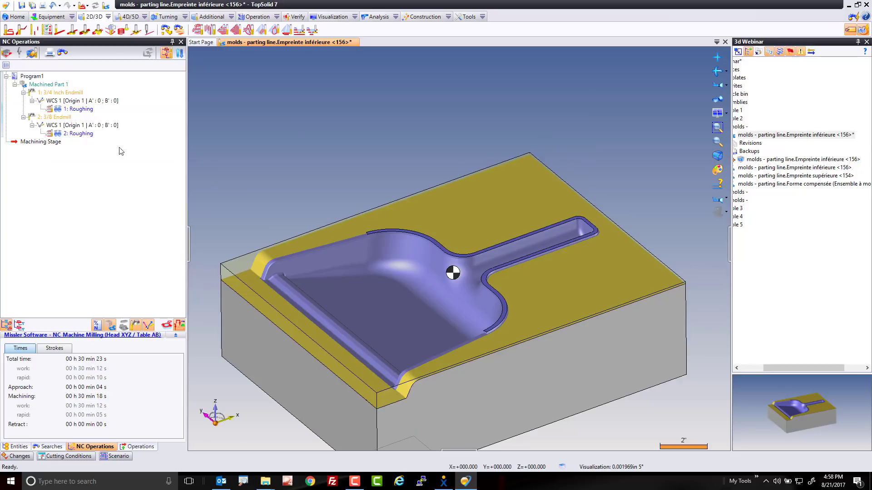
Step: Open 2: Roughing and view its 0.15in axial depth formula Me.CuttingLength*0.2 under Altitudes
{"action": "left_click", "coordinate": [78, 133]}
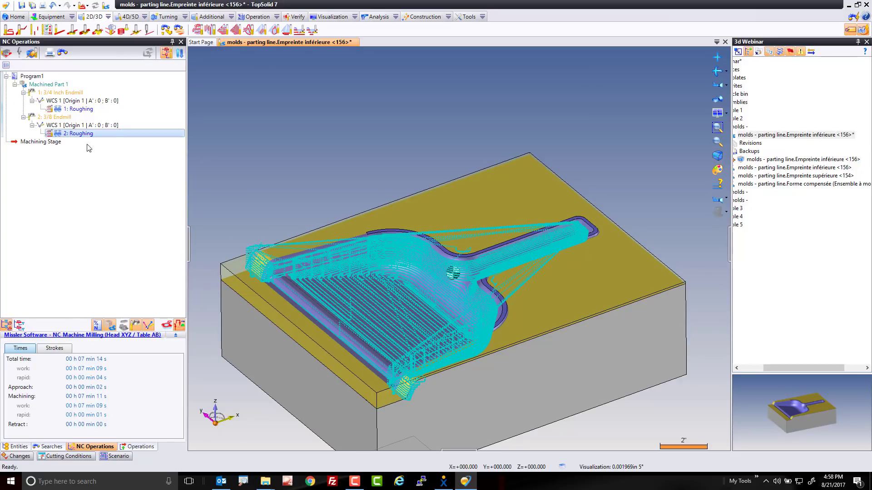
{"action": "double_click", "coordinate": [78, 134]}
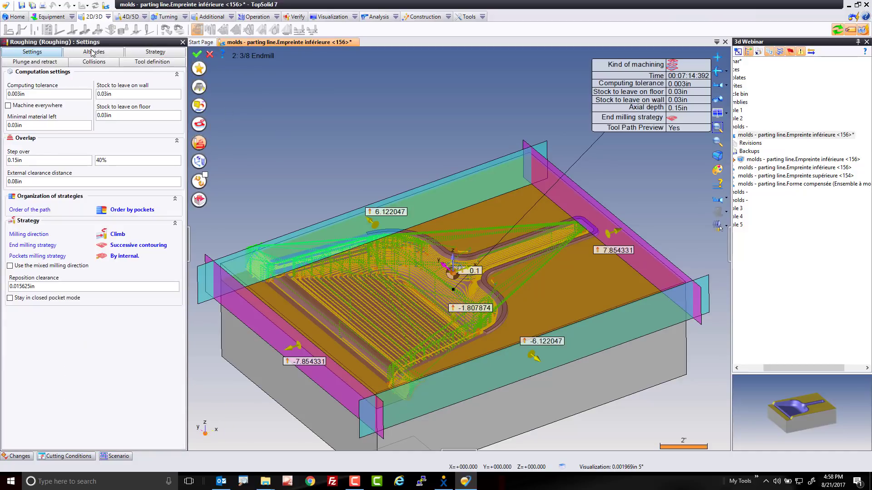
{"action": "left_click", "coordinate": [93, 52]}
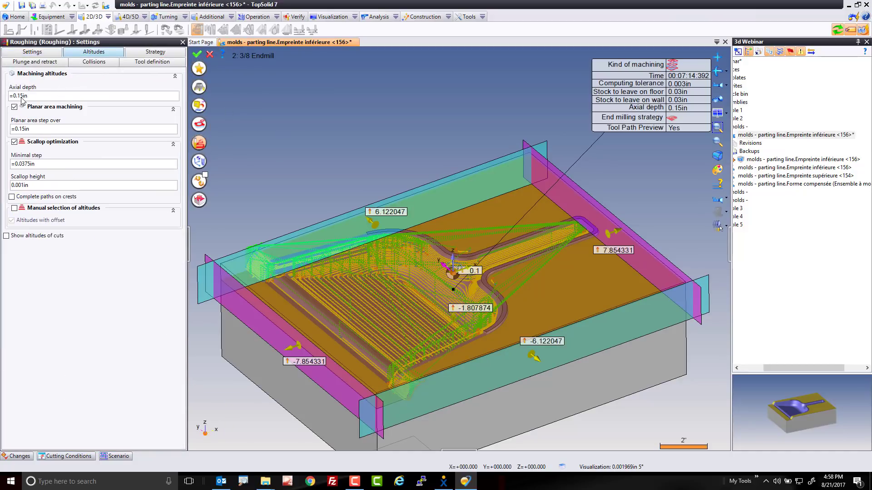
{"action": "left_click", "coordinate": [70, 96]}
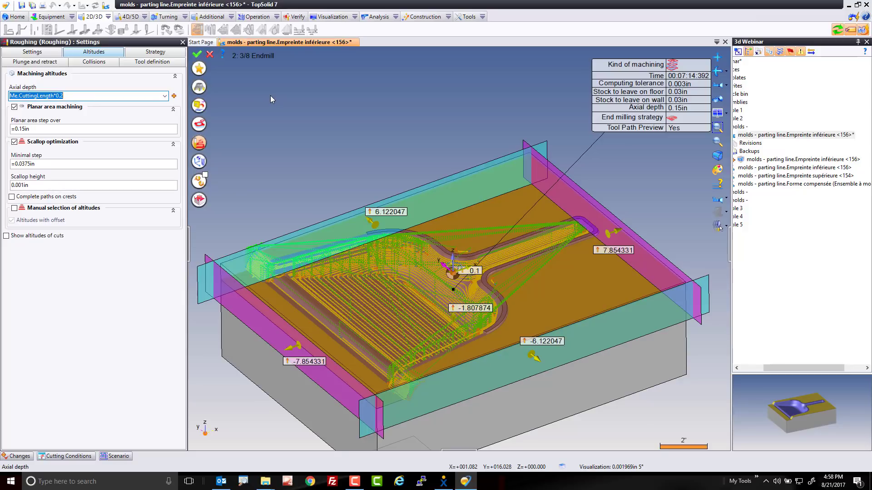
Step: Validate the second roughing, hide the finish shape and reposition the mold in the view
{"action": "left_click", "coordinate": [197, 54]}
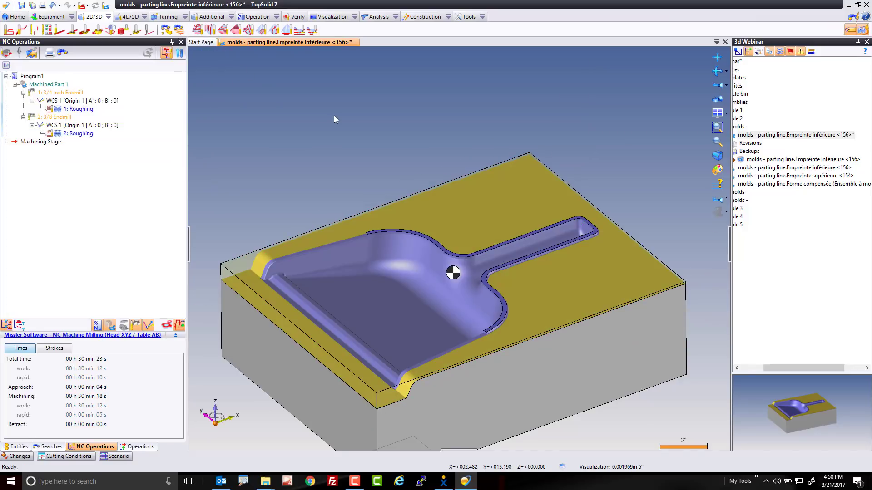
{"action": "right_click", "coordinate": [468, 205]}
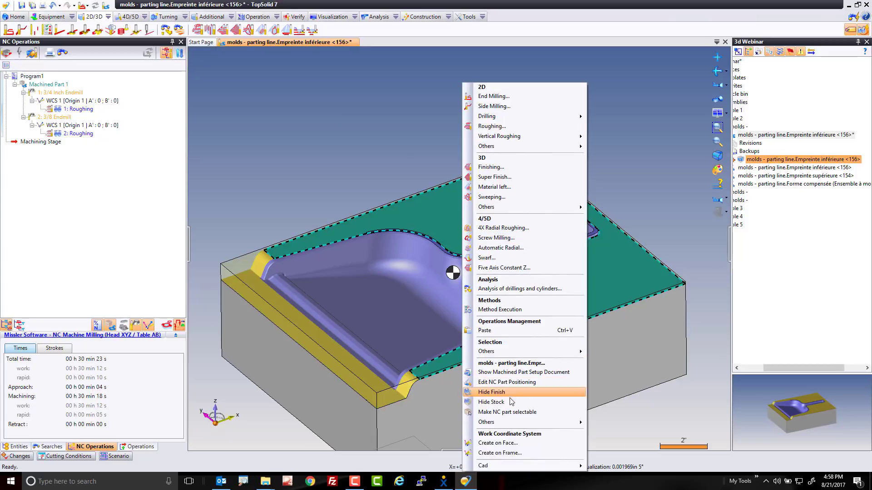
{"action": "left_click", "coordinate": [467, 398]}
{"action": "middle_click_drag", "start_coordinate": [303, 172], "coordinate": [347, 121]}
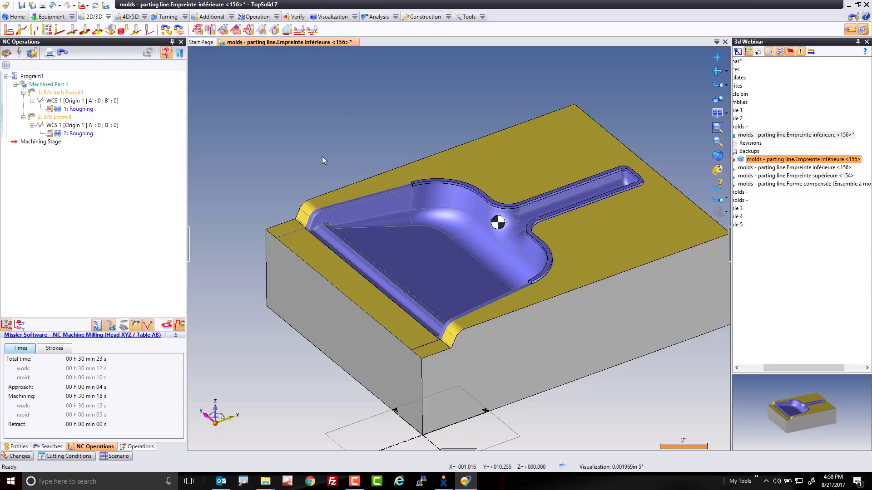
{"action": "right_click", "coordinate": [272, 231]}
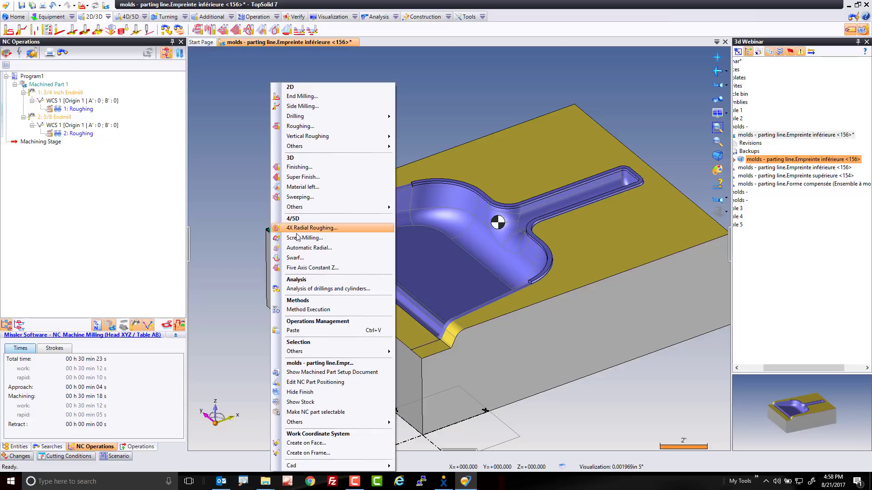
{"action": "left_click", "coordinate": [478, 249]}
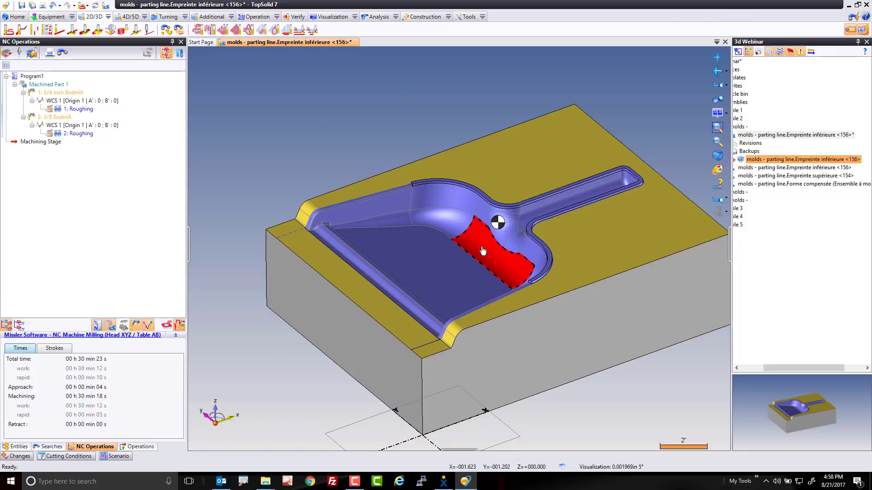
Step: Start a raster finishing operation on the cavity face and lower its machining depth
{"action": "right_click", "coordinate": [482, 250]}
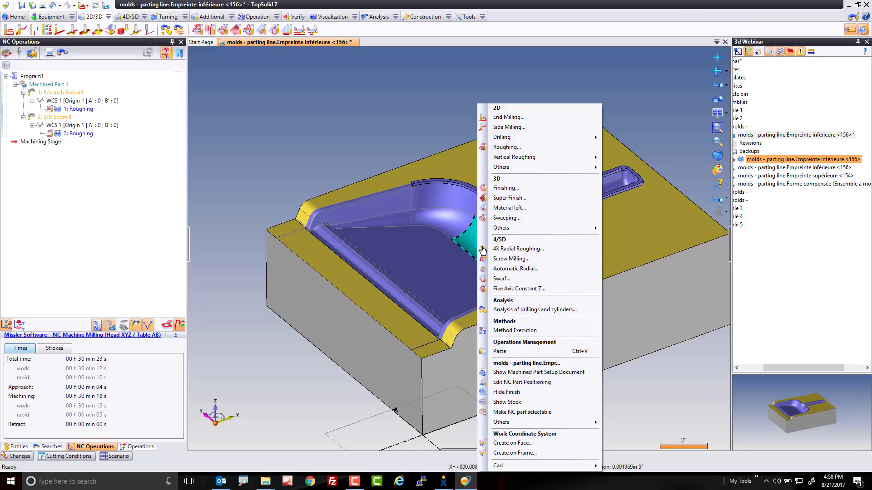
{"action": "left_click", "coordinate": [529, 185]}
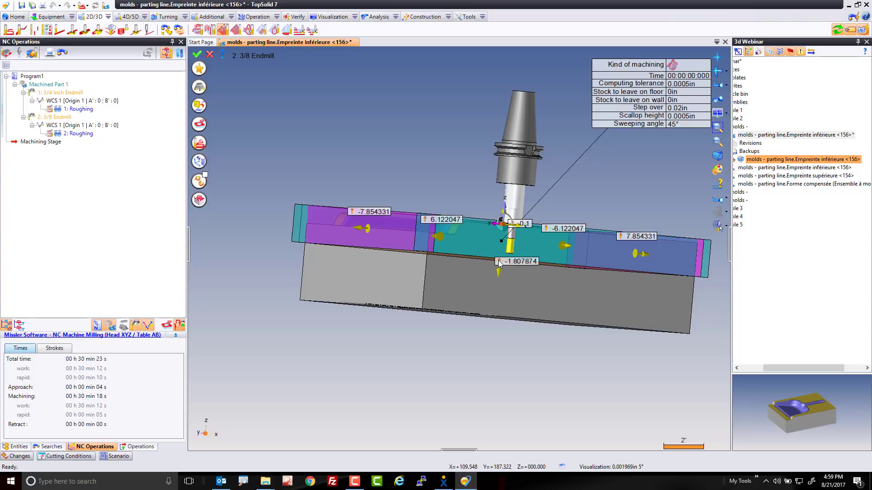
{"action": "left_click_drag", "start_coordinate": [498, 263], "coordinate": [521, 289]}
{"action": "key", "text": "Home"}
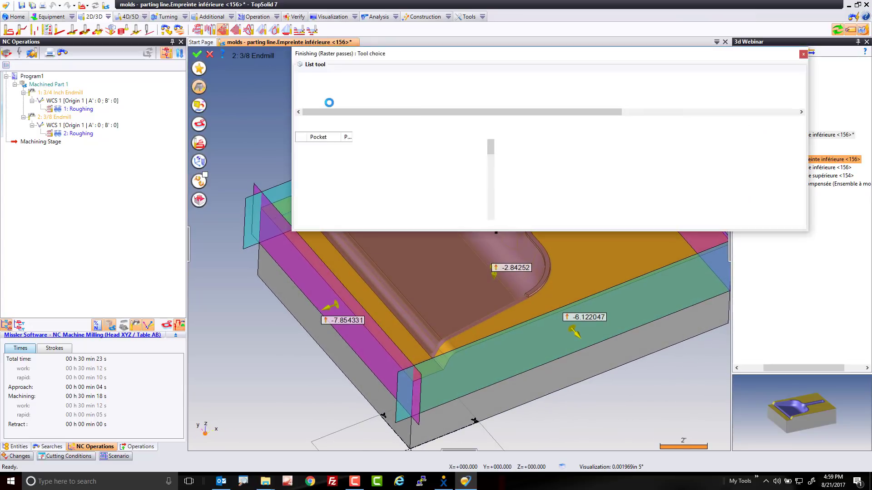
Step: Pick a 0.5in Ball Nose Mill with 1in cutting length from the catalogue for pocket 3
{"action": "left_click", "coordinate": [370, 168]}
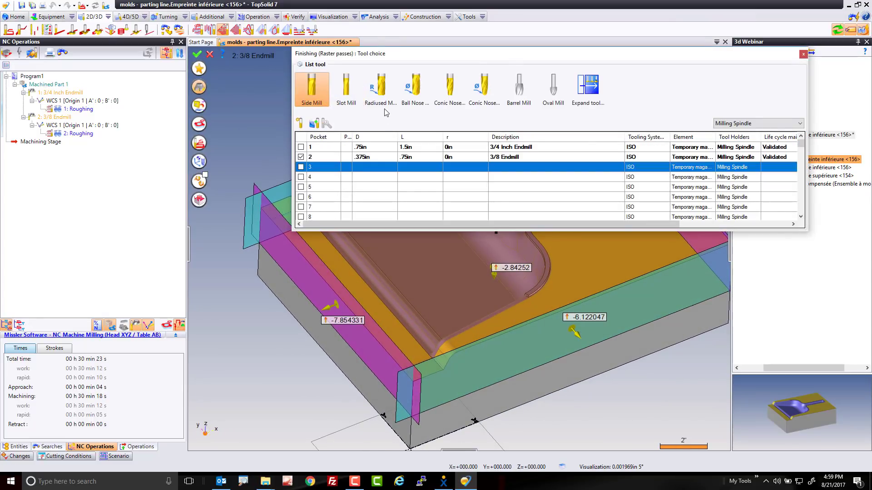
{"action": "left_click", "coordinate": [414, 101]}
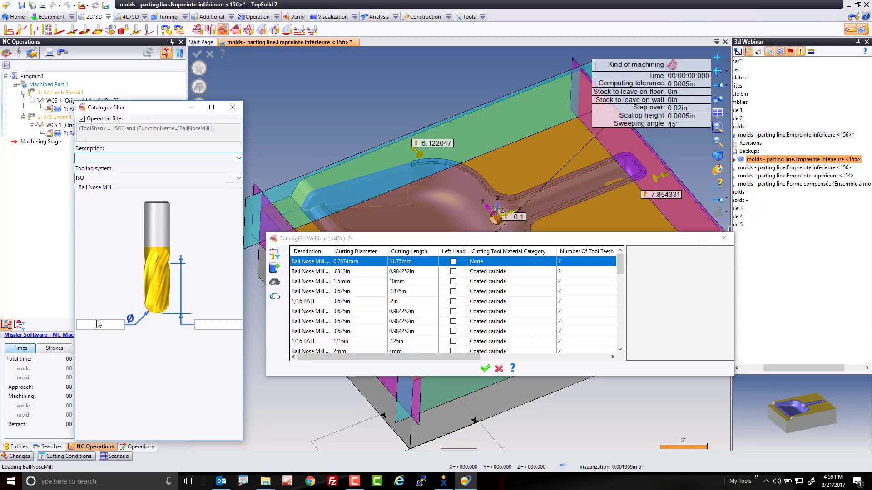
{"action": "left_click", "coordinate": [98, 324]}
{"action": "type", "text": ".5"}
{"action": "key", "text": "Tab"}
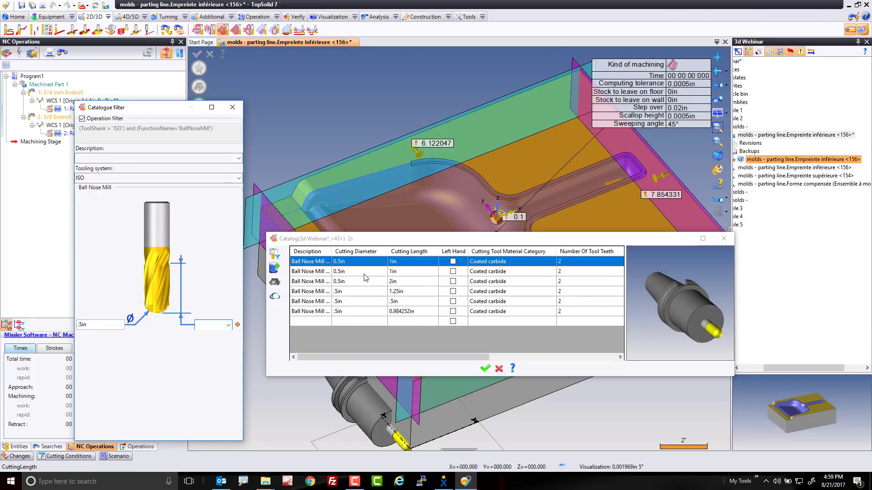
{"action": "left_click", "coordinate": [366, 272]}
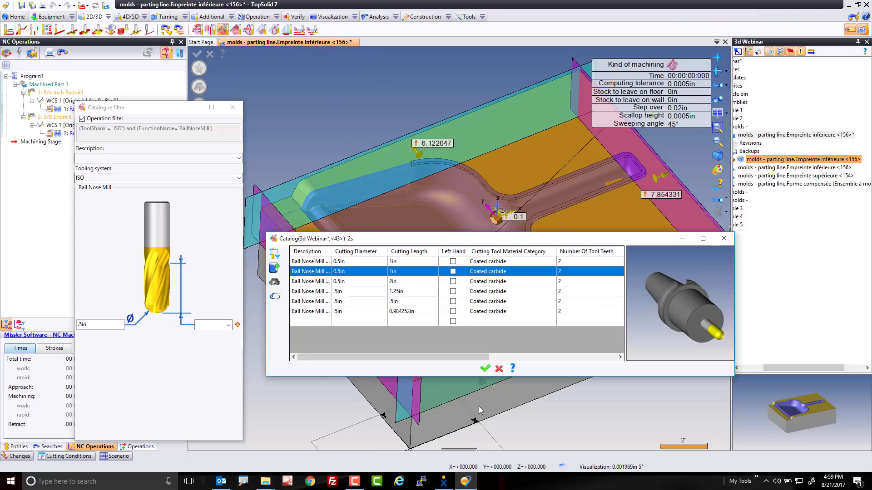
{"action": "left_click", "coordinate": [485, 368]}
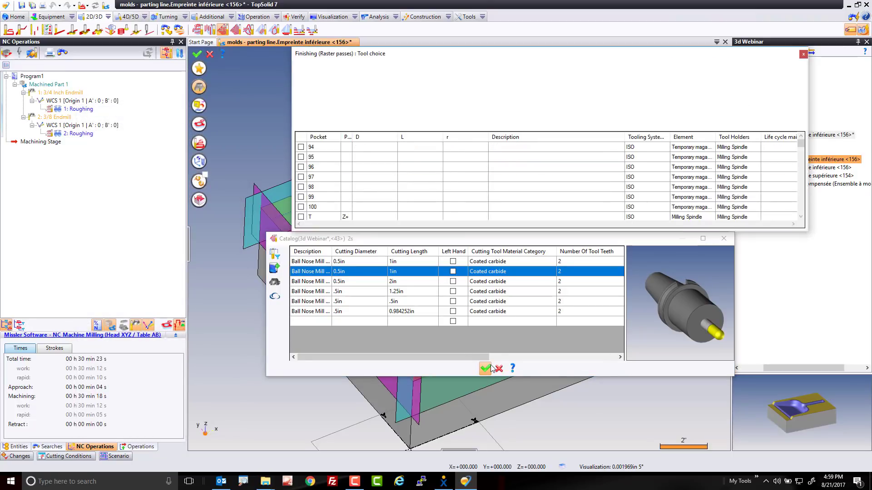
Step: Load the ball nose mill with 6000rpm spindle speed, 24in/min feed and .002in/tooth
{"action": "left_click", "coordinate": [234, 107]}
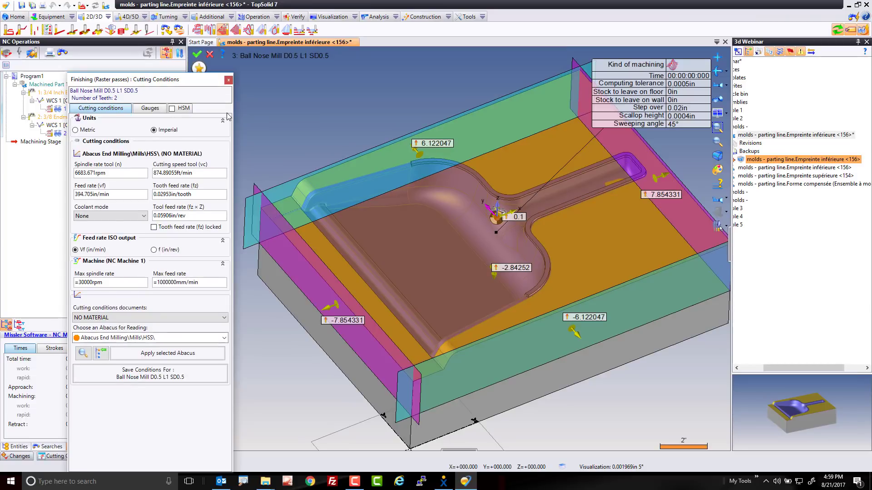
{"action": "left_click", "coordinate": [100, 174]}
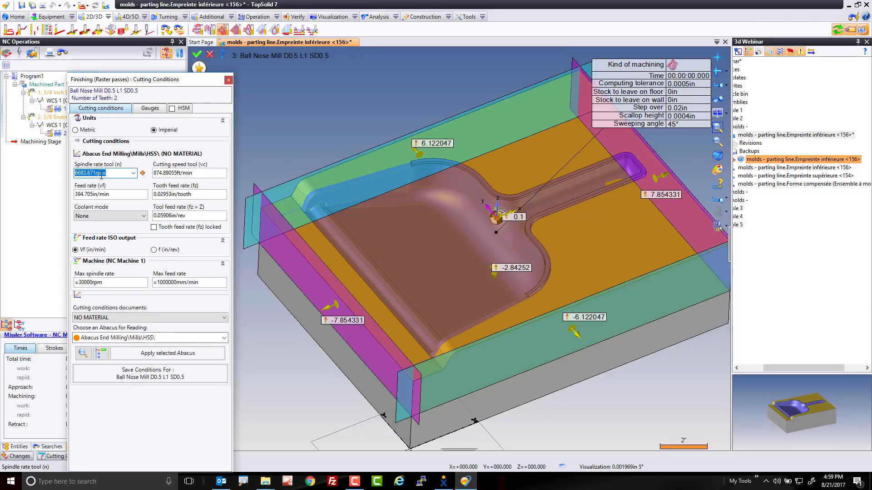
{"action": "type", "text": "6000"}
{"action": "key", "text": "Tab"}
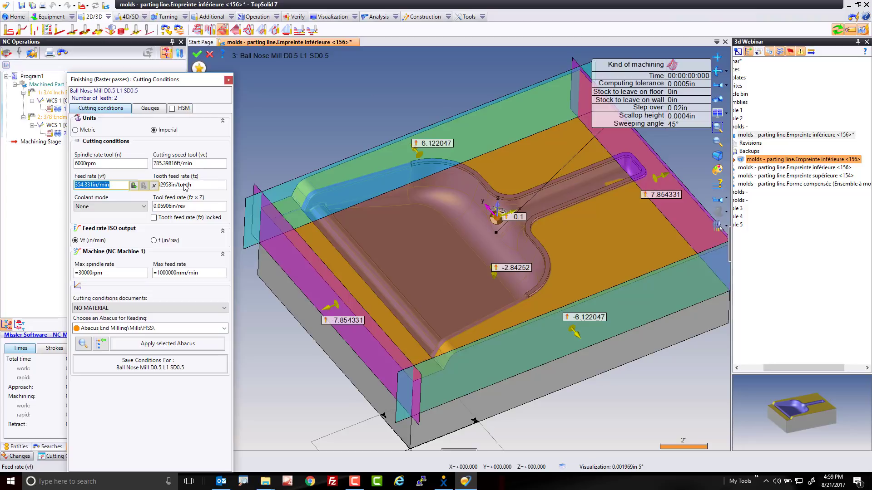
{"action": "type", "text": "24"}
{"action": "key", "text": "Tab"}
{"action": "type", "text": ".002"}
{"action": "key", "text": "Tab"}
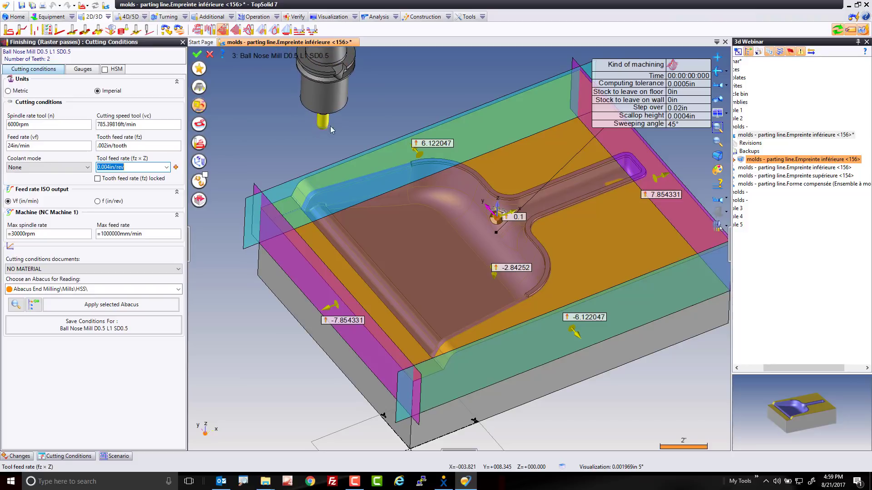
{"action": "key", "text": "Return"}
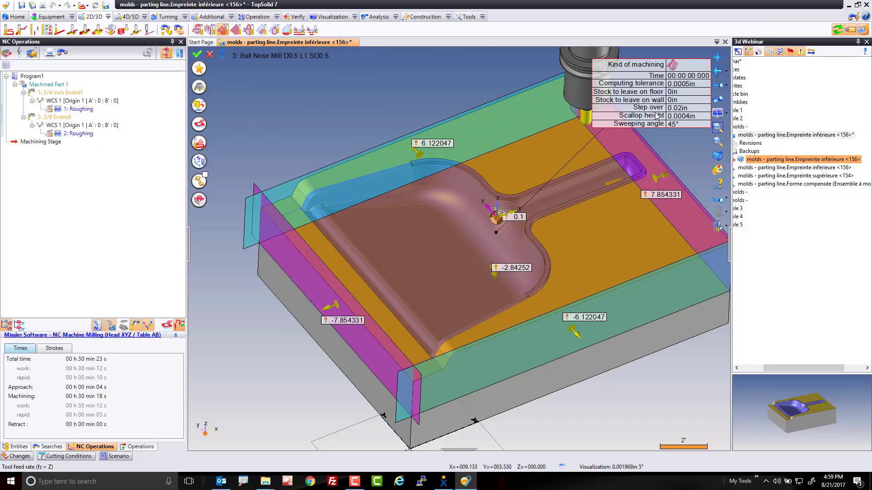
Step: Leave 0.01in stock on floor and walls and set scallop height to 0.002in
{"action": "left_click", "coordinate": [682, 93]}
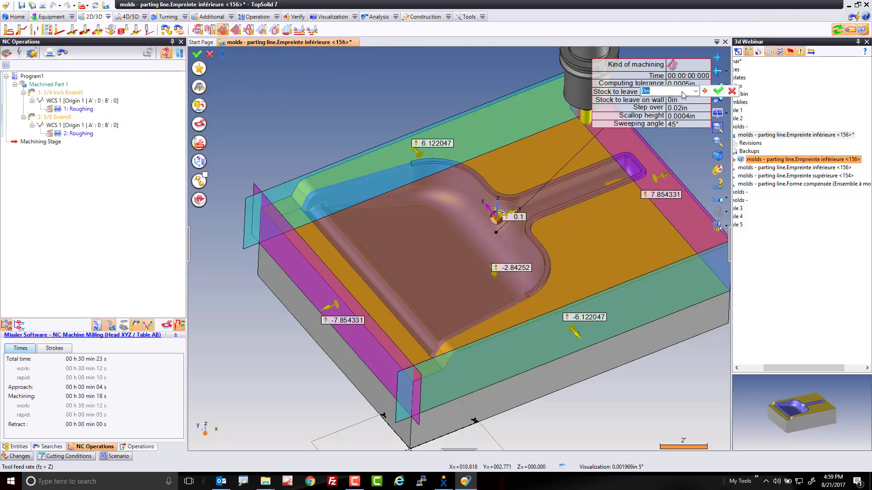
{"action": "type", "text": ".00"}
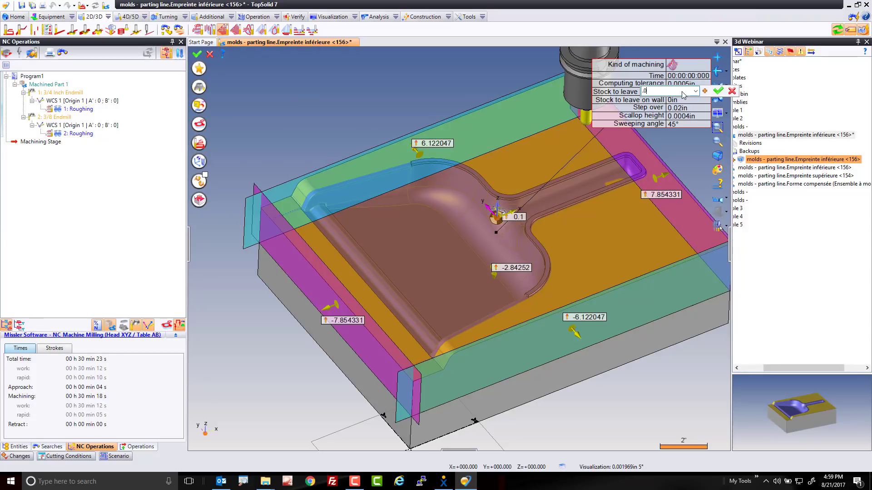
{"action": "key", "text": "Return"}
{"action": "left_click", "coordinate": [671, 100]}
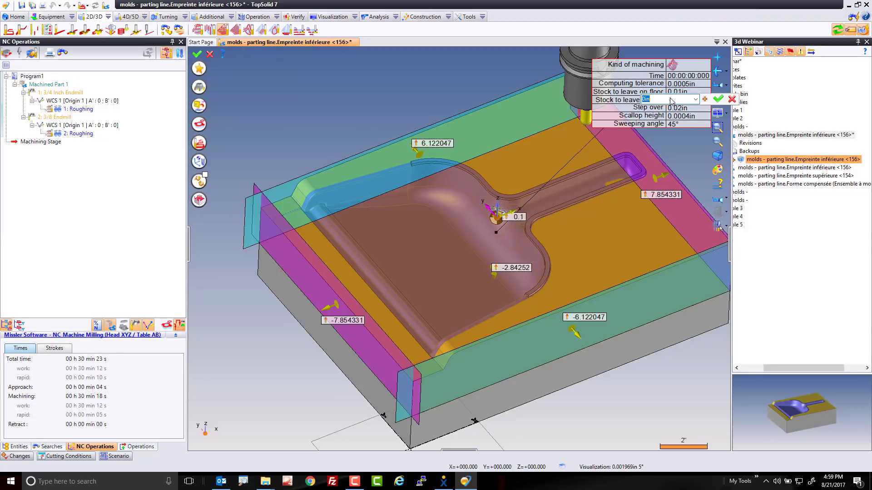
{"action": "type", "text": ".01"}
{"action": "key", "text": "Return"}
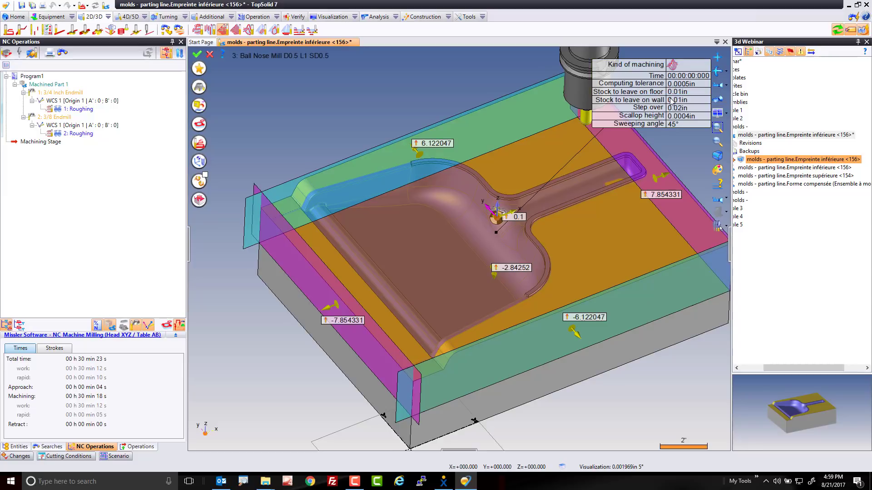
{"action": "left_click", "coordinate": [690, 117]}
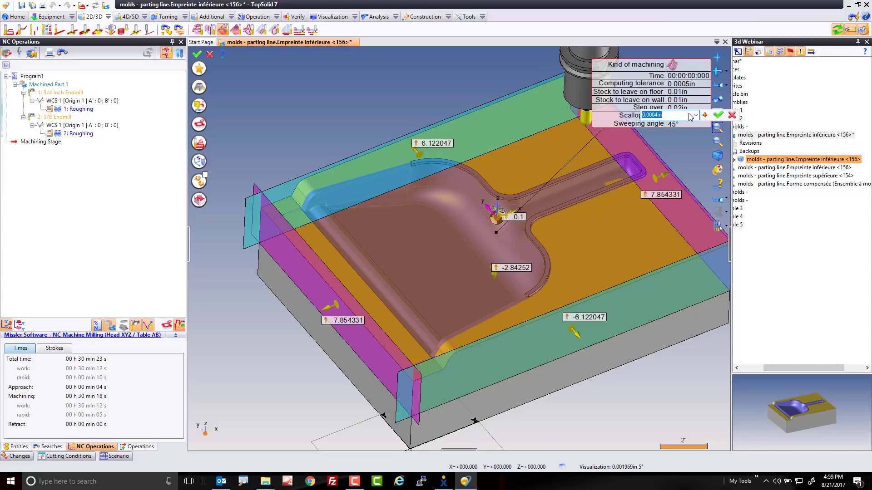
{"action": "type", "text": ".002"}
{"action": "key", "text": "Return"}
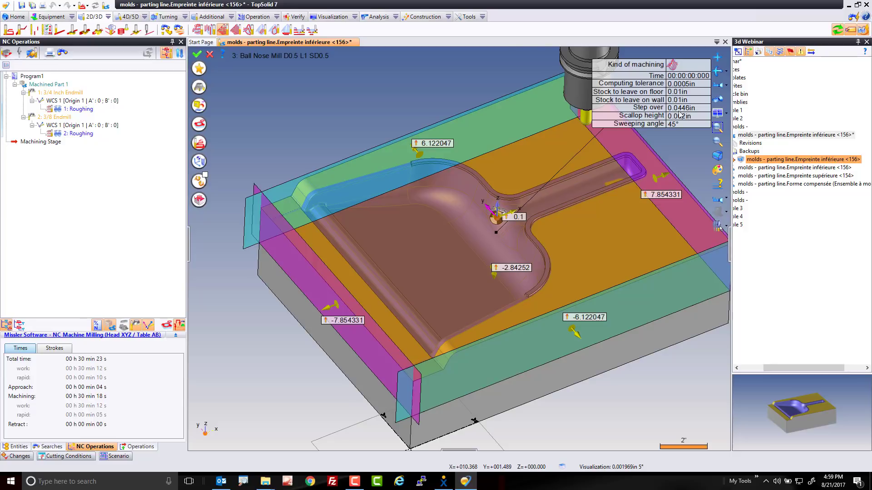
Step: Validate 3: Raster passes and select operations 1 through 3 to show their toolpaths
{"action": "left_click", "coordinate": [197, 54]}
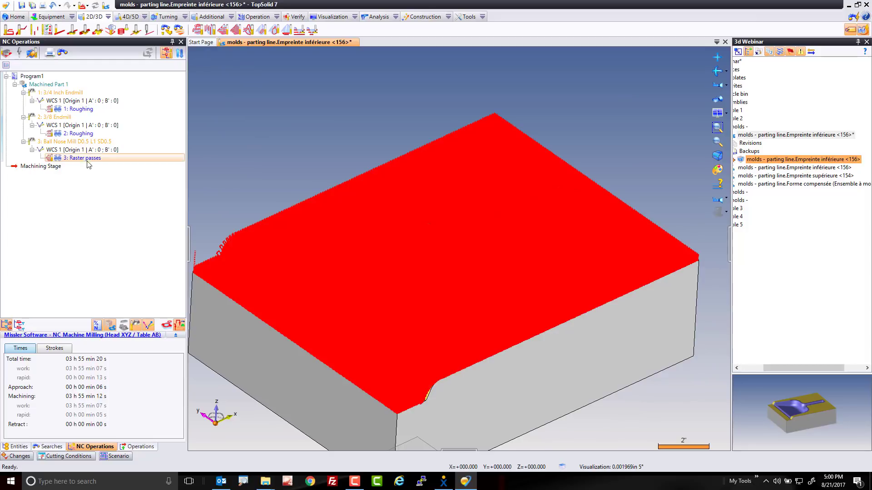
{"action": "left_click", "coordinate": [86, 158]}
{"action": "left_click", "coordinate": [85, 109], "text": "shift"}
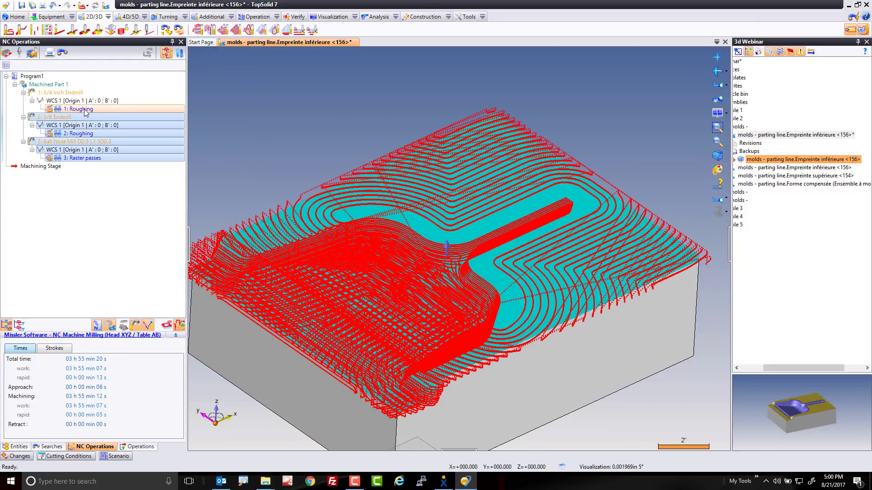
Step: Run a Verify stock-removal simulation of the roughing and raster passes, then exit it
{"action": "right_click", "coordinate": [73, 109]}
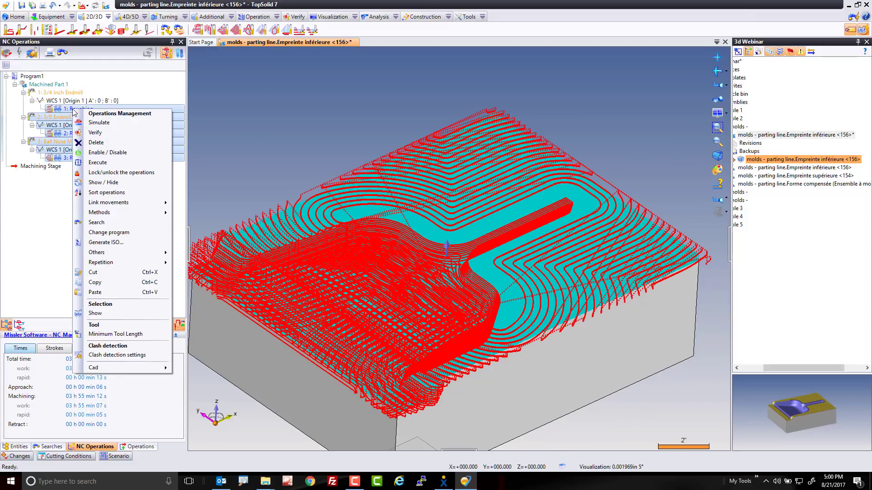
{"action": "left_click", "coordinate": [106, 132]}
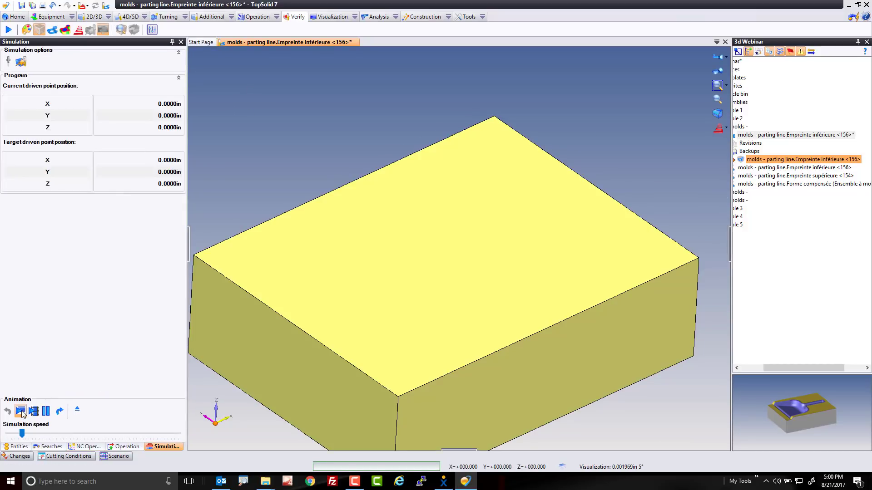
{"action": "left_click", "coordinate": [21, 412]}
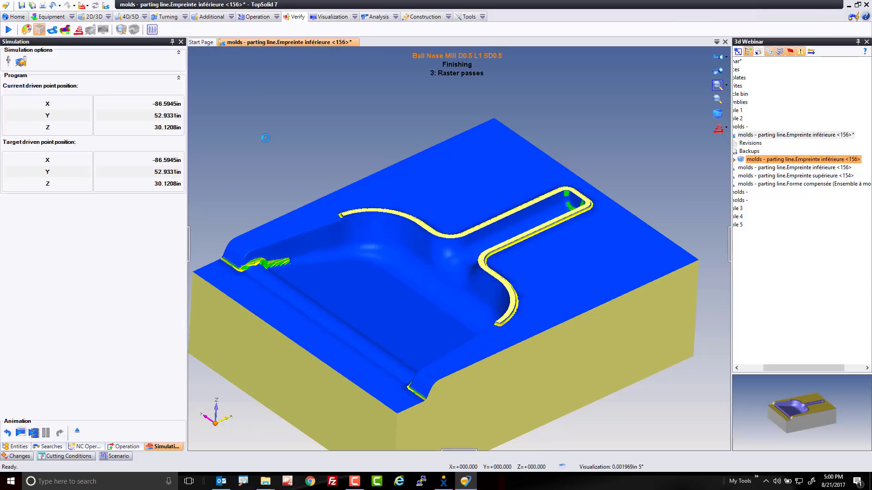
{"action": "scroll", "coordinate": [253, 269], "scroll_direction": "up", "scroll_amount": 6}
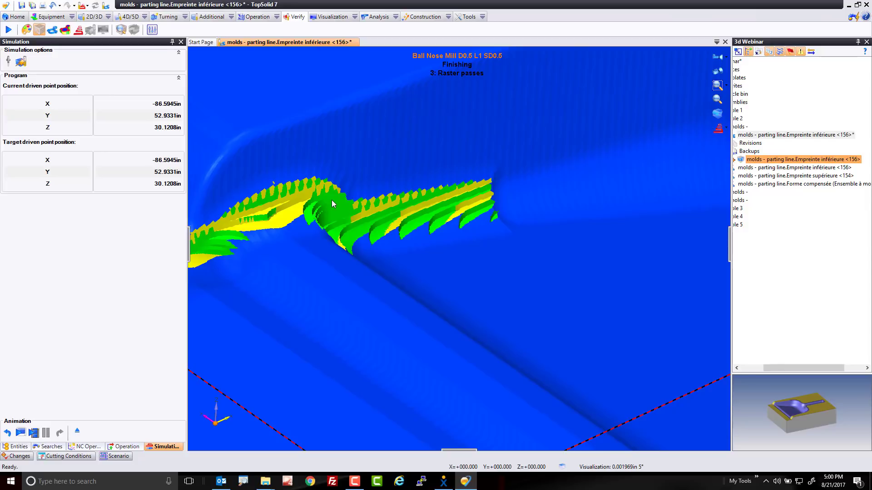
{"action": "scroll", "coordinate": [333, 203], "scroll_direction": "down", "scroll_amount": 6}
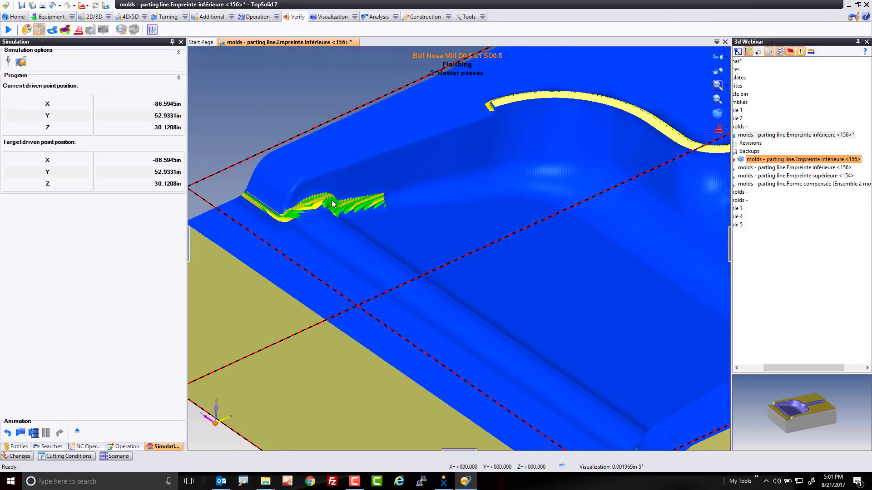
{"action": "left_click", "coordinate": [77, 432]}
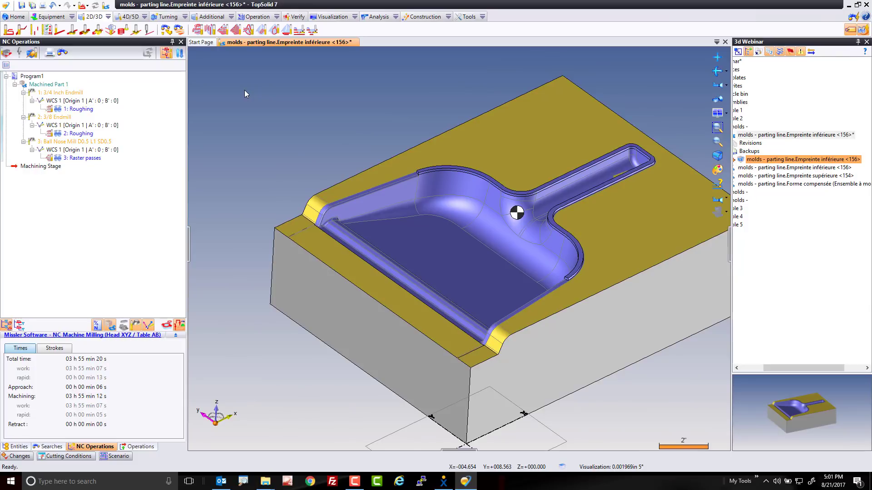
Step: Start another cavity finishing and load a .5in Radiused Mill with .0625in corner radius into pocket 4
{"action": "right_click", "coordinate": [481, 236]}
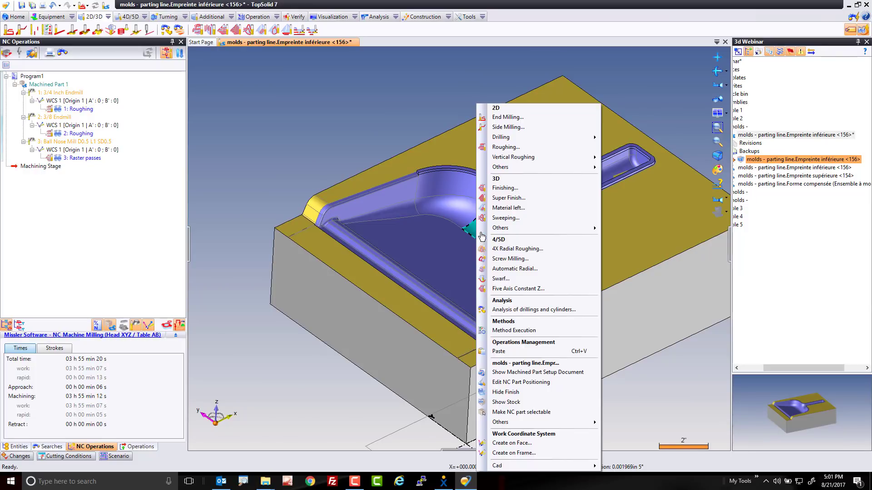
{"action": "left_click", "coordinate": [527, 188]}
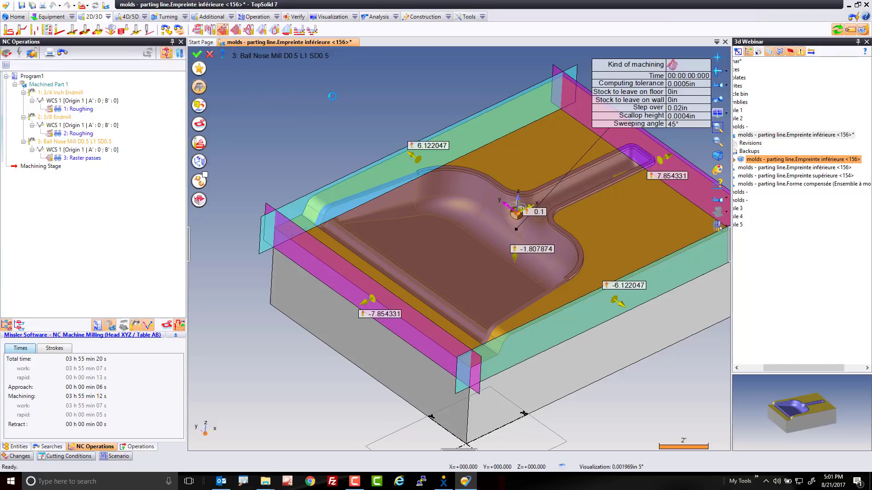
{"action": "left_click", "coordinate": [372, 180]}
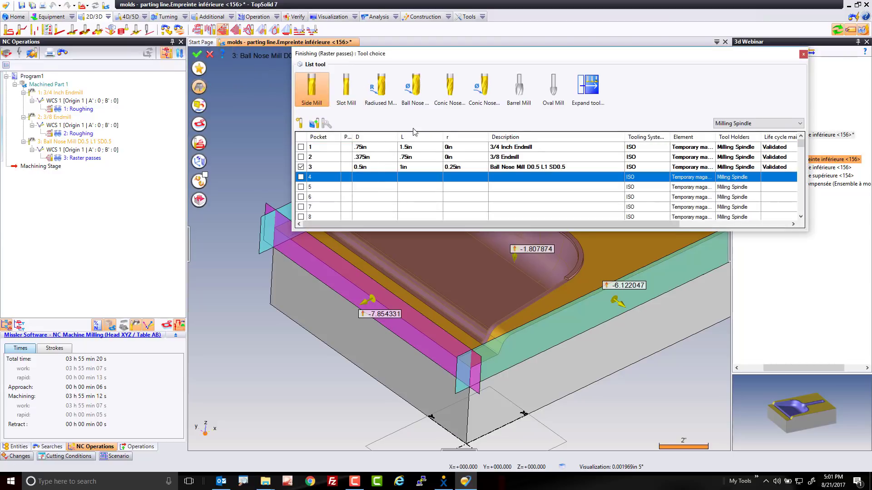
{"action": "left_click", "coordinate": [381, 88]}
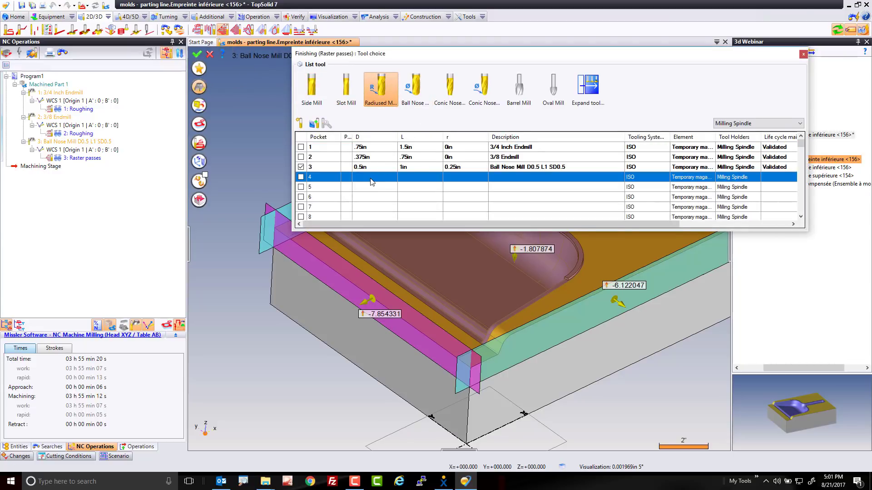
{"action": "double_click", "coordinate": [370, 179]}
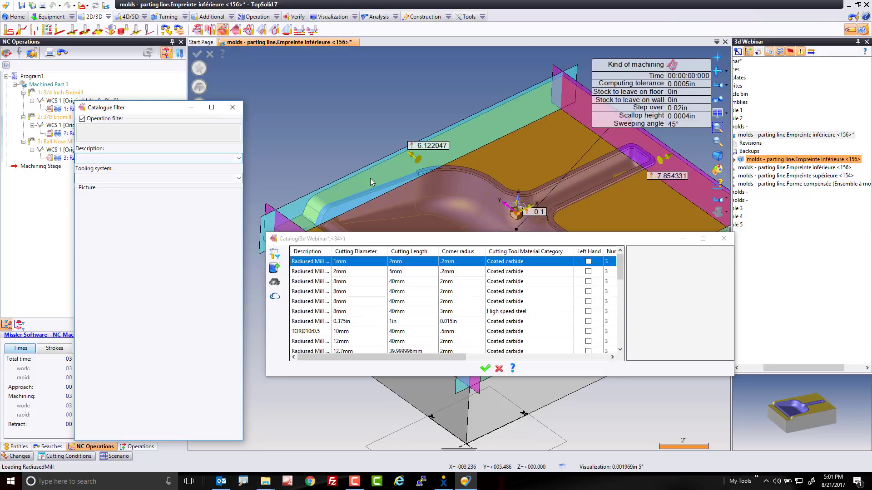
{"action": "left_click", "coordinate": [96, 325]}
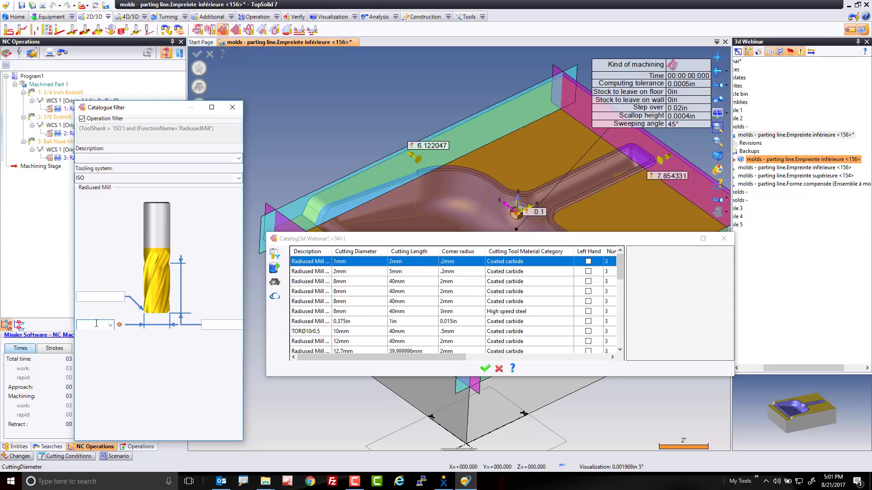
{"action": "type", "text": ".5"}
{"action": "key", "text": "Tab"}
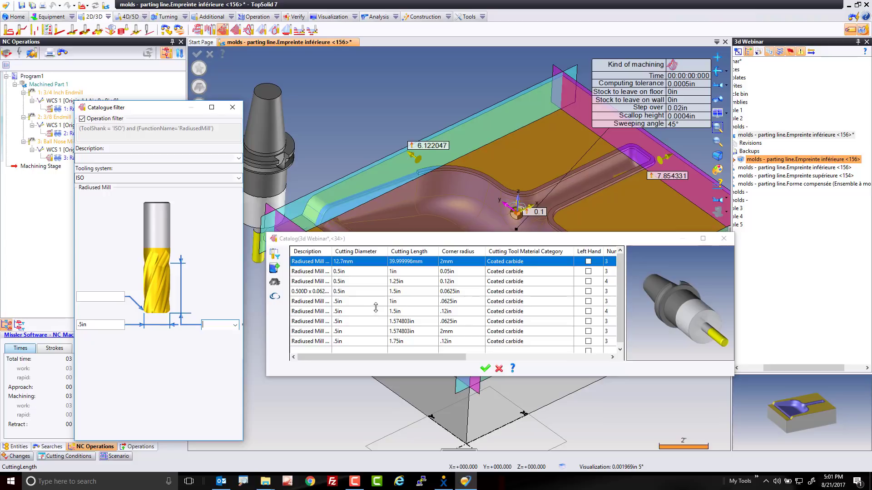
{"action": "left_click", "coordinate": [365, 303]}
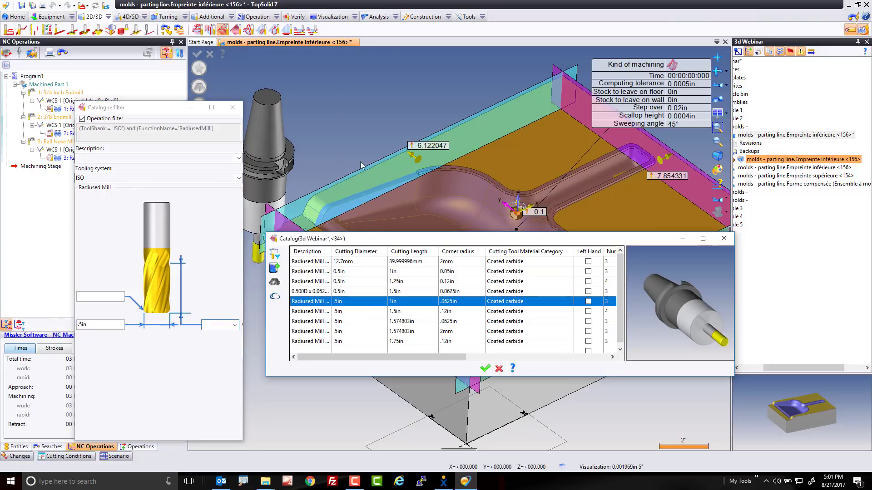
{"action": "left_click", "coordinate": [485, 369]}
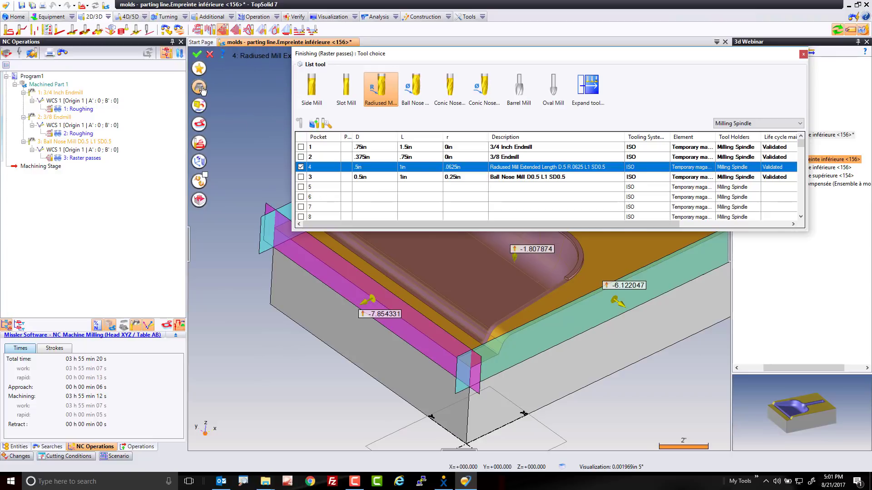
Step: Accept tool 4, switch the machining kind to Constant Z and set 0.0005in scallop height
{"action": "left_click", "coordinate": [203, 91]}
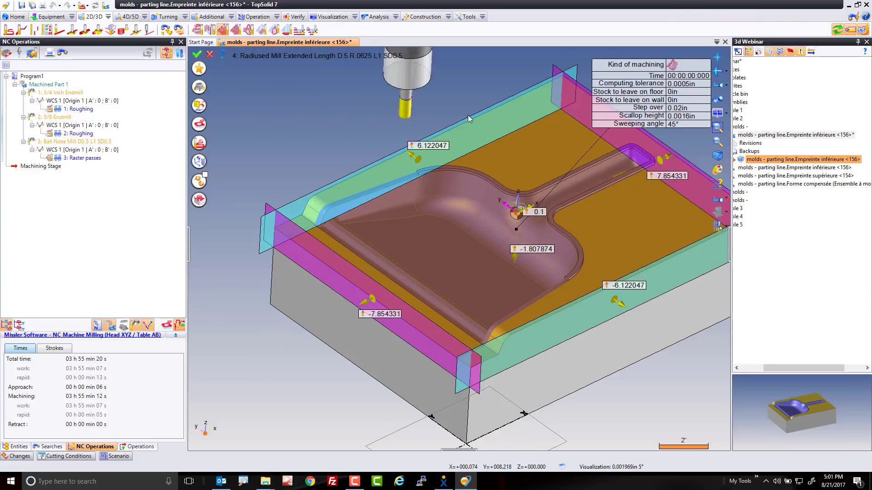
{"action": "left_click", "coordinate": [672, 66]}
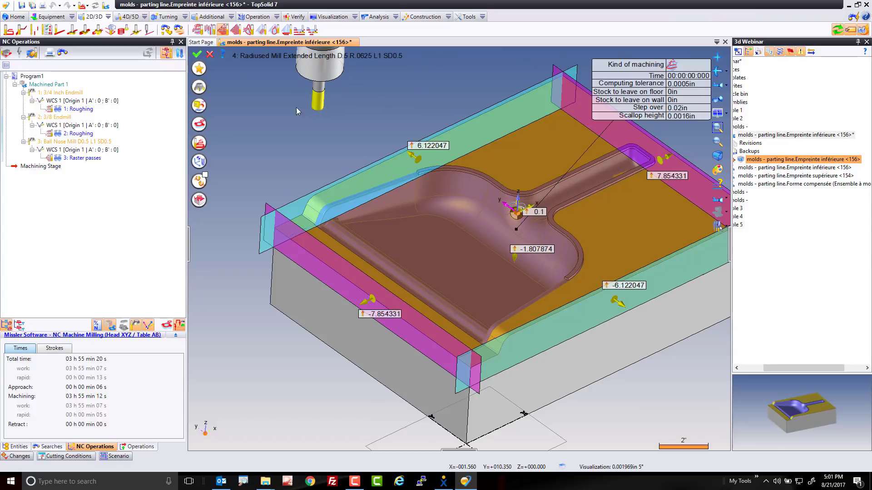
{"action": "left_click_drag", "start_coordinate": [78, 161], "coordinate": [202, 107]}
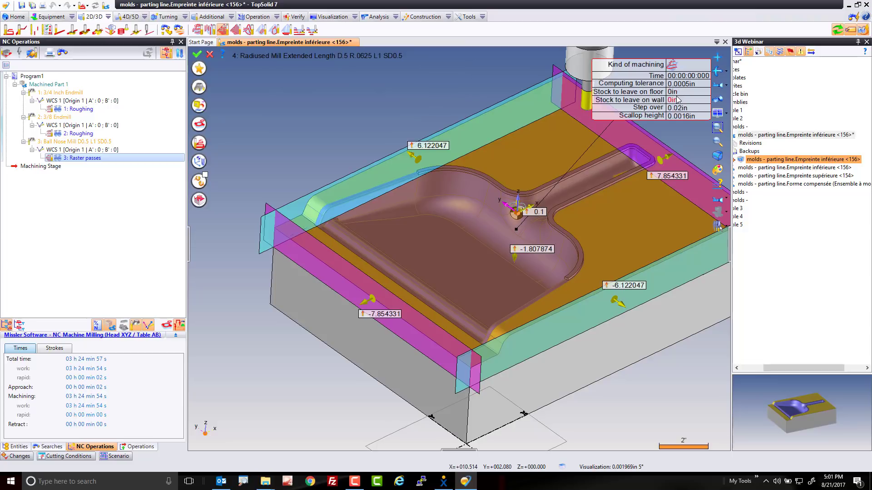
{"action": "left_click", "coordinate": [680, 115]}
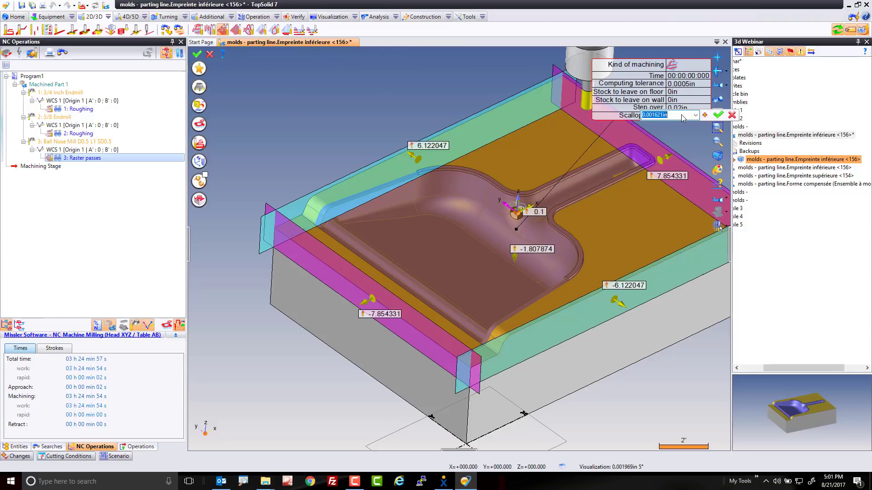
{"action": "type", "text": ".0005"}
{"action": "key", "text": "Return"}
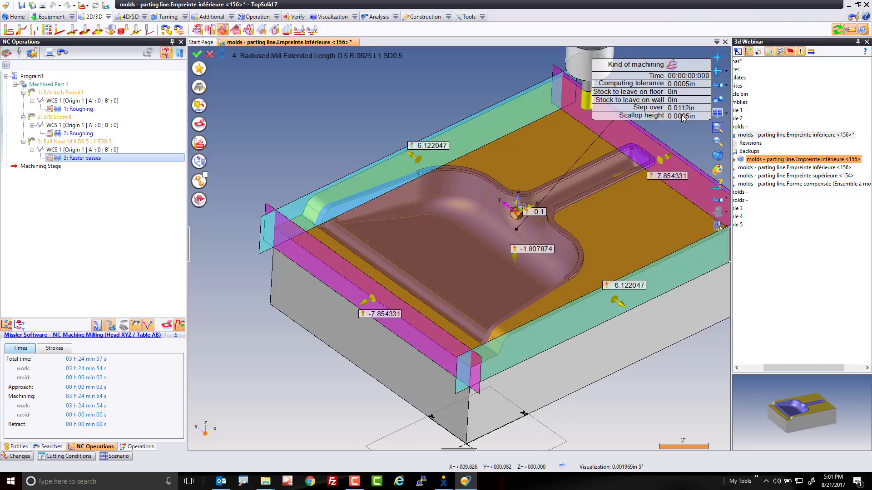
Step: Validate the new finishing operation as 4: Constant Z and display its toolpath
{"action": "left_click", "coordinate": [197, 55]}
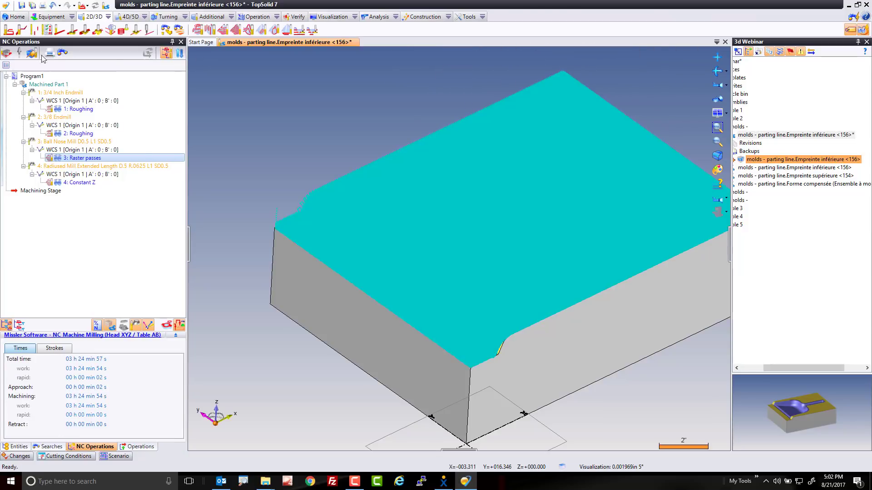
{"action": "left_click", "coordinate": [58, 182]}
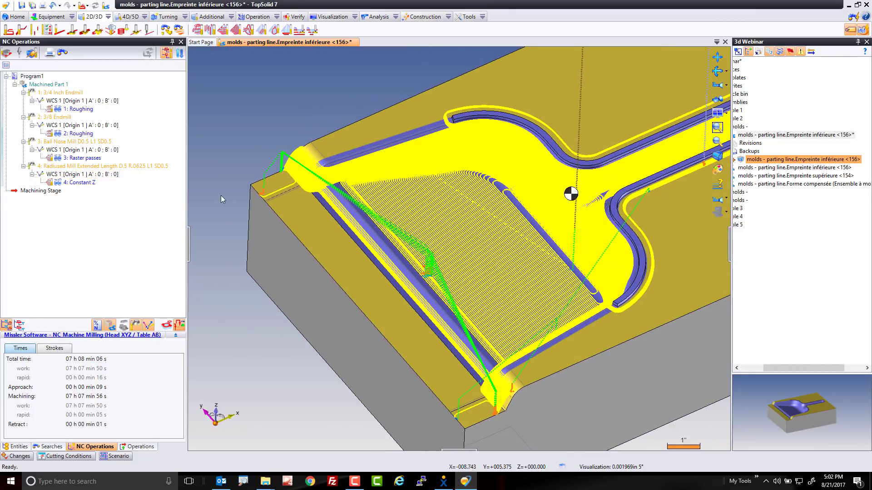
{"action": "left_click", "coordinate": [80, 182]}
Step: Enable planar area machining on 4: Constant Z with a .125in step over and recompute
{"action": "double_click", "coordinate": [79, 182]}
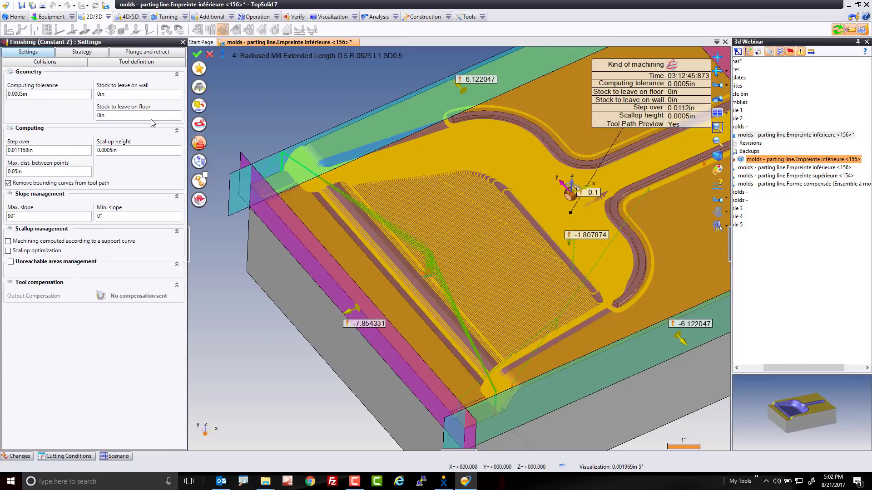
{"action": "left_click", "coordinate": [100, 56]}
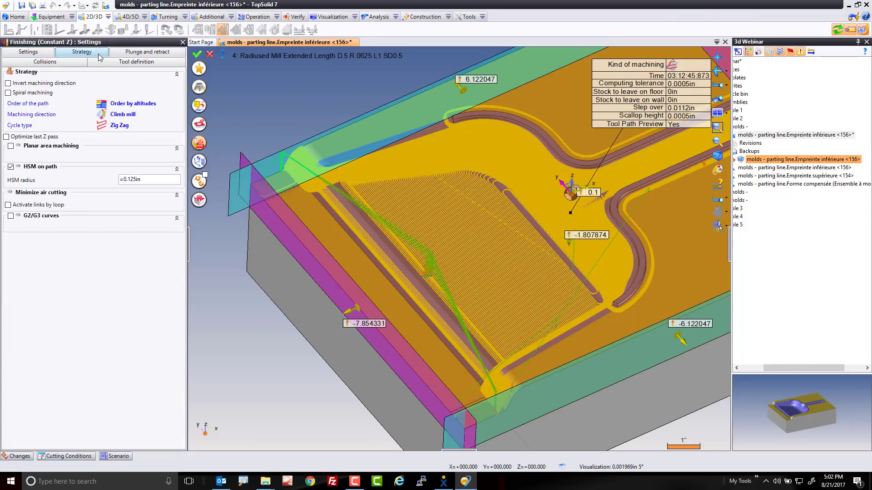
{"action": "left_click", "coordinate": [10, 146]}
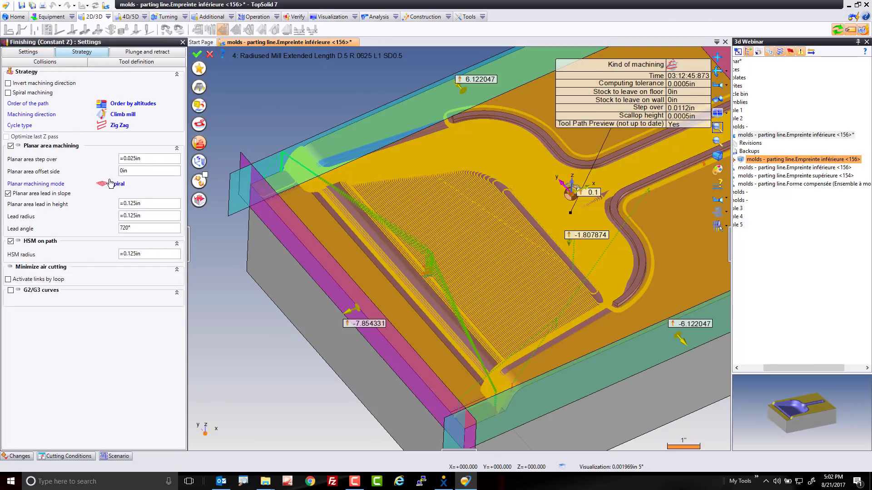
{"action": "left_click", "coordinate": [145, 159]}
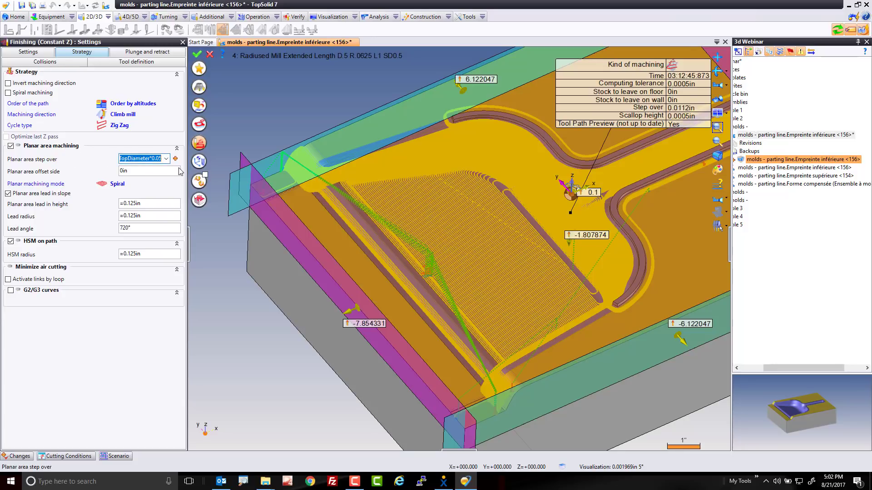
{"action": "type", "text": ".125"}
{"action": "key", "text": "Tab"}
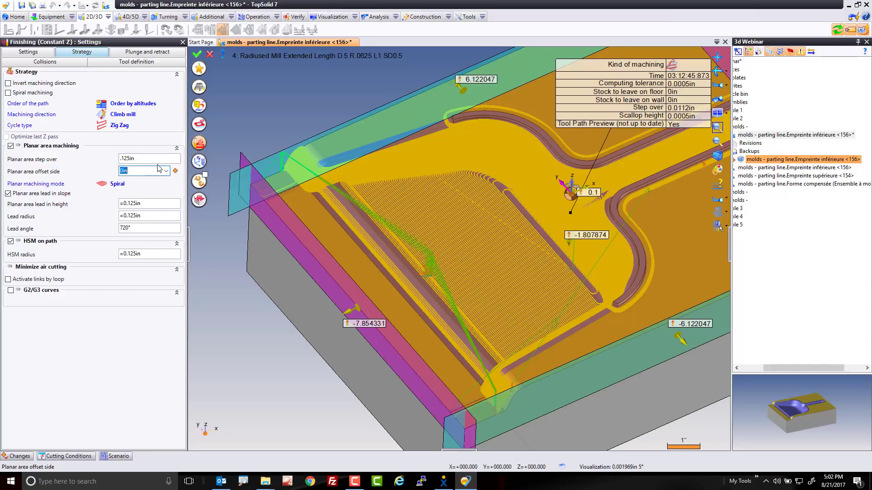
{"action": "left_click", "coordinate": [197, 55]}
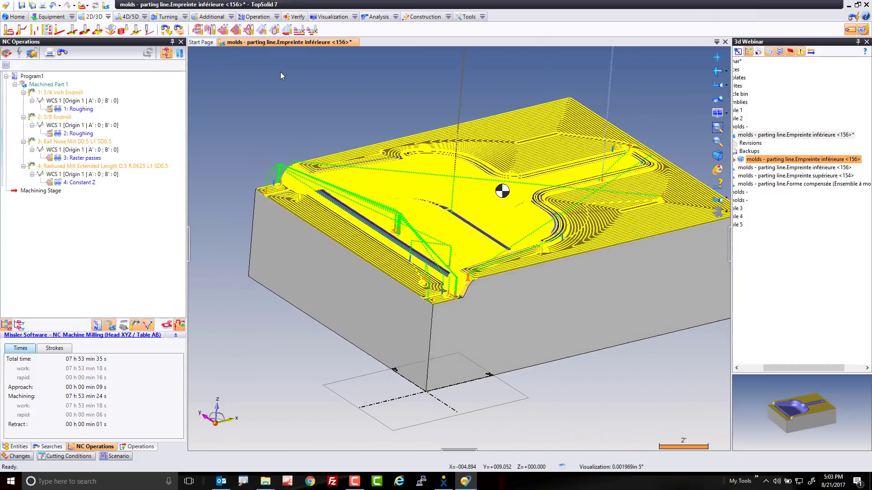
Step: Verify 4: Constant Z in the simulator, play the animation, then reset it
{"action": "left_click", "coordinate": [109, 184]}
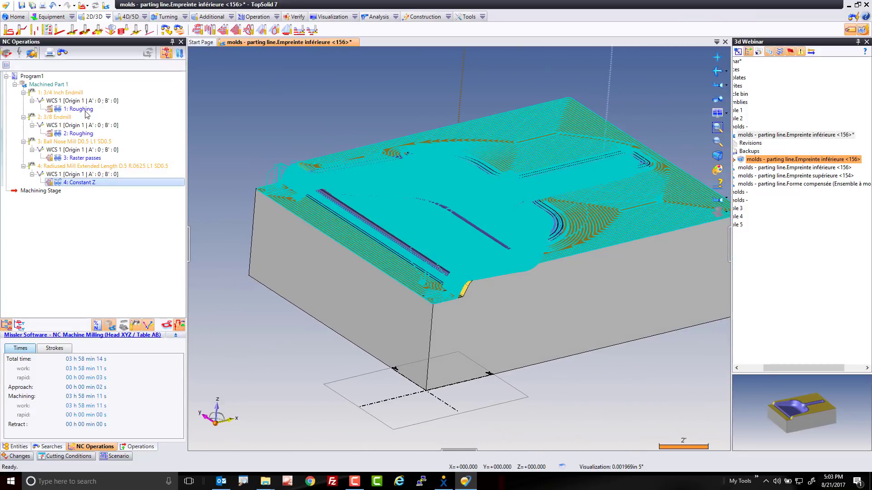
{"action": "left_click", "coordinate": [86, 109], "text": "shift"}
{"action": "left_click", "coordinate": [84, 184]}
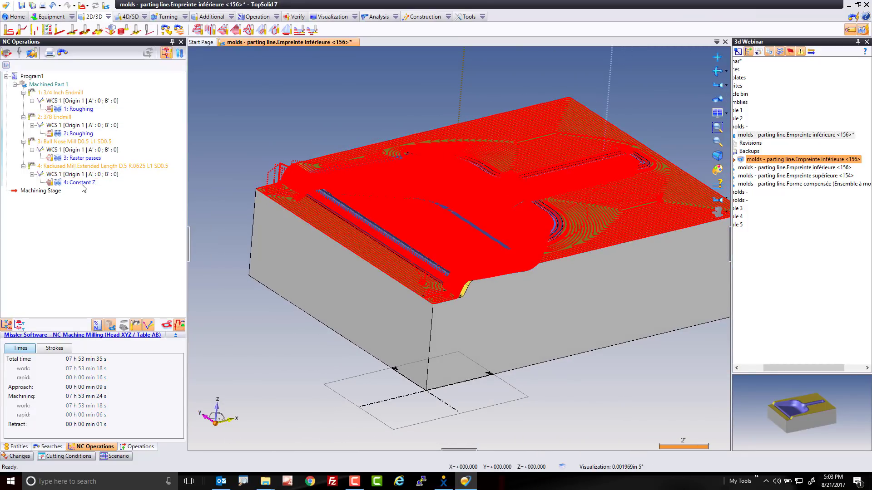
{"action": "right_click", "coordinate": [85, 184]}
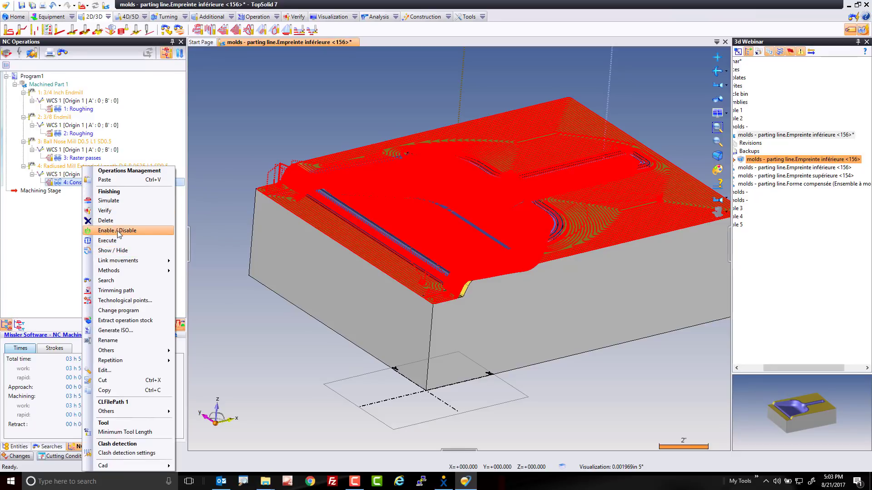
{"action": "left_click", "coordinate": [117, 212]}
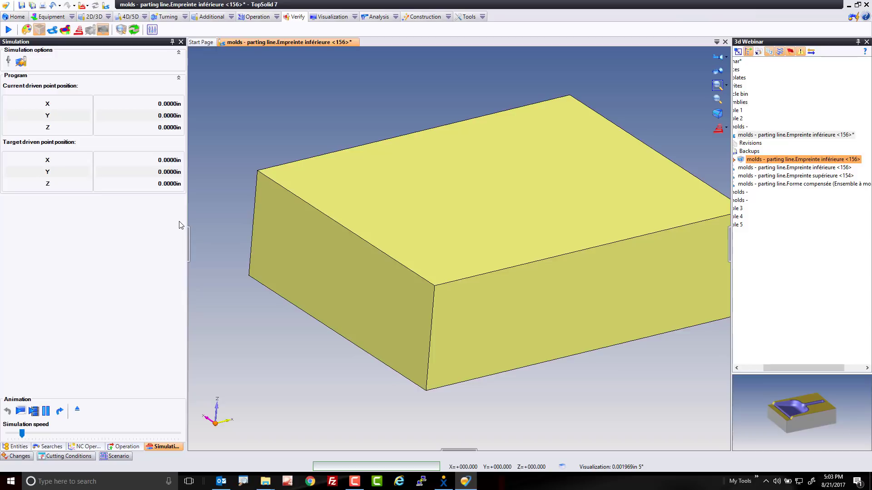
{"action": "left_click", "coordinate": [33, 411]}
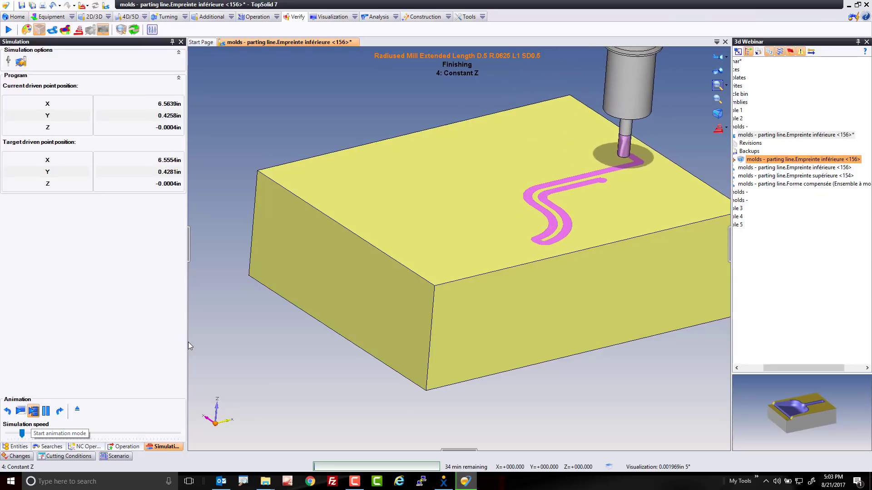
{"action": "left_click", "coordinate": [8, 411]}
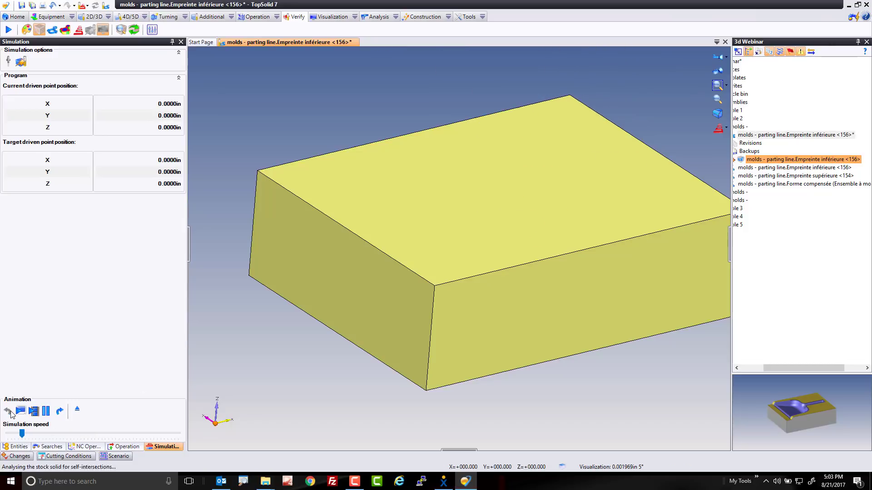
Step: Update the simulation stock in Rapid mode from operations 1–3
{"action": "right_click", "coordinate": [459, 226]}
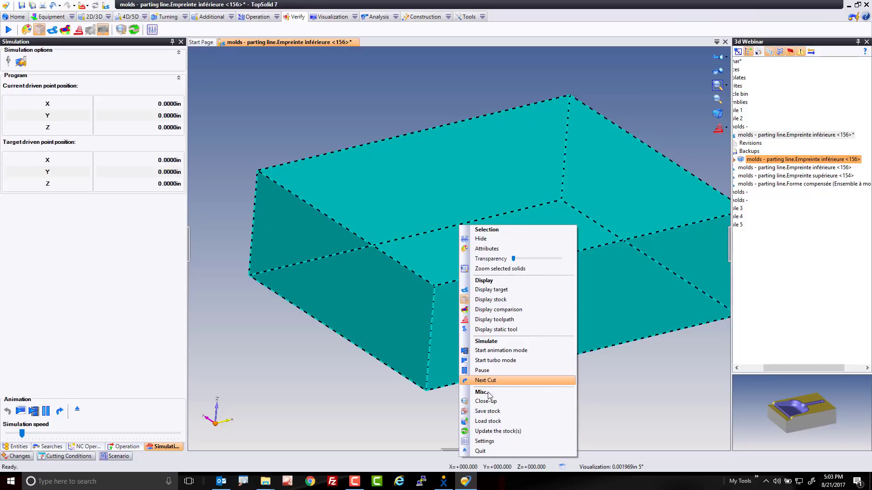
{"action": "left_click", "coordinate": [508, 431]}
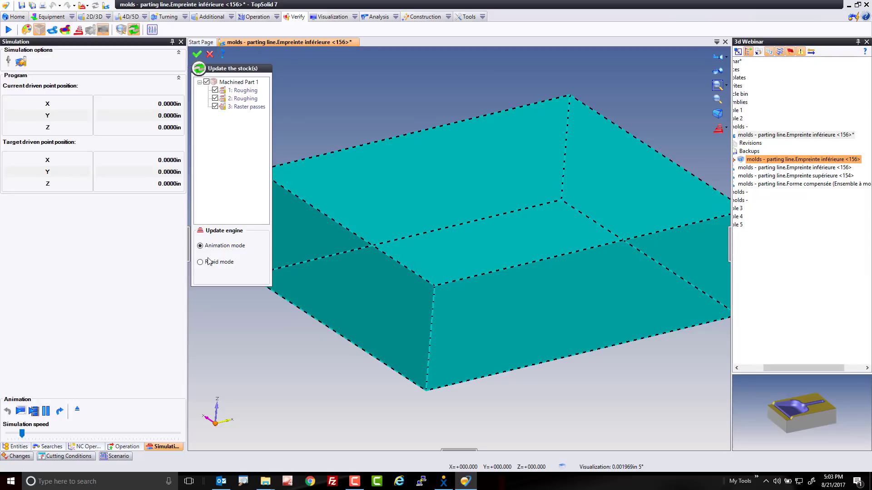
{"action": "left_click", "coordinate": [197, 54]}
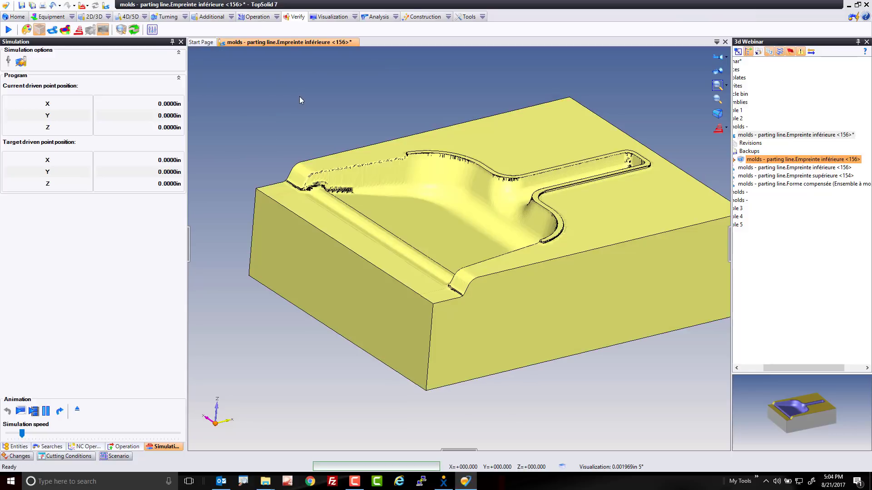
Step: Run the machining simulation in turbo mode, then exit back to the NC operations list
{"action": "left_click", "coordinate": [34, 410]}
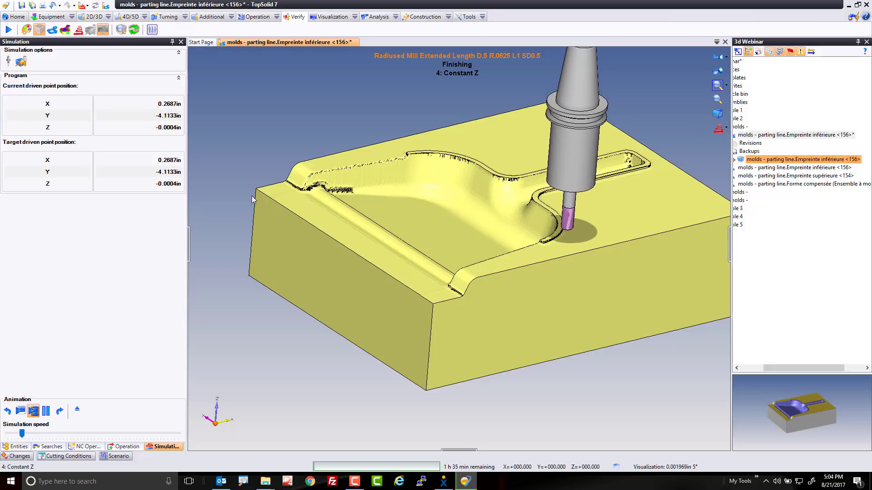
{"action": "key", "text": "Right"}
{"action": "key", "text": "Right"}
{"action": "key", "text": "Right"}
{"action": "key", "text": "Right"}
{"action": "key", "text": "Right"}
{"action": "key", "text": "Right"}
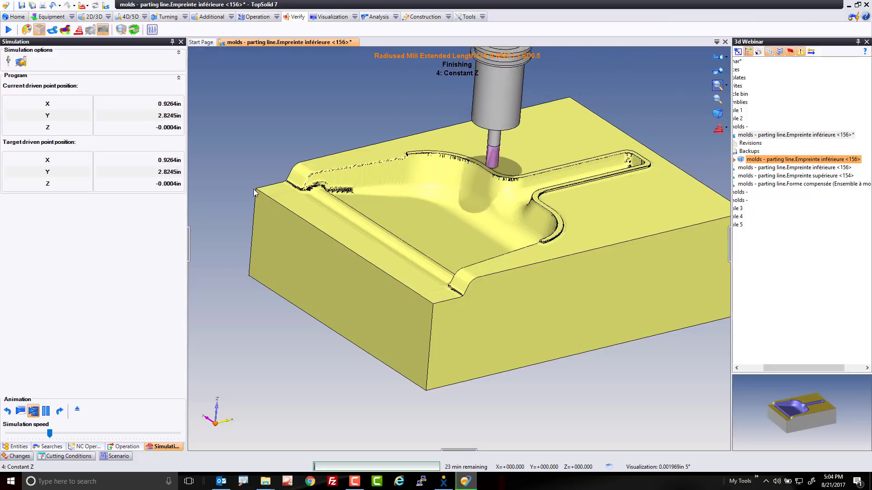
{"action": "left_click", "coordinate": [8, 411]}
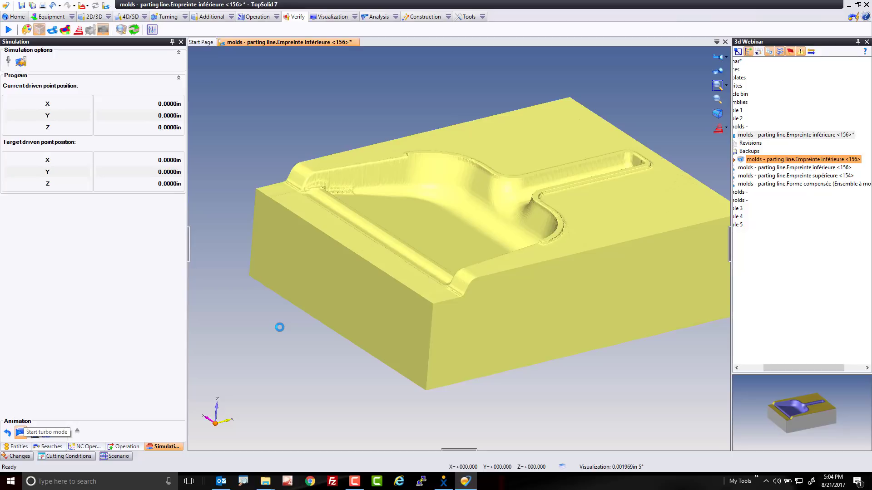
{"action": "left_click", "coordinate": [20, 433]}
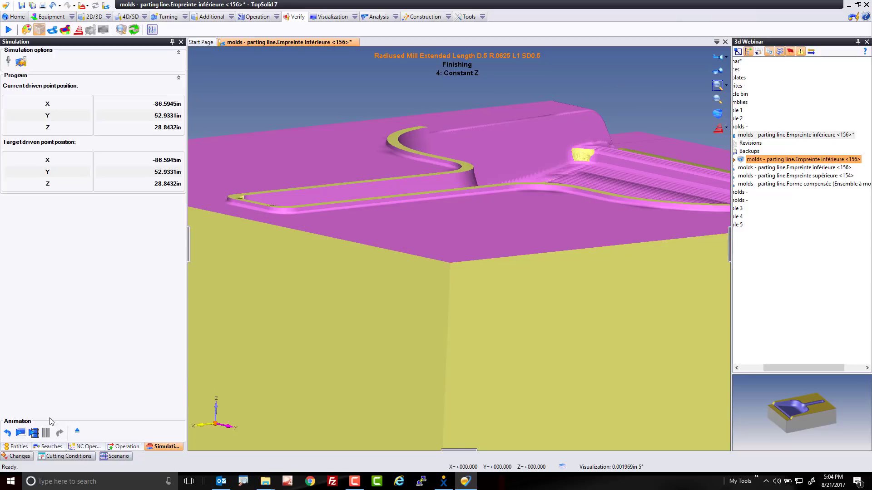
{"action": "left_click", "coordinate": [77, 435]}
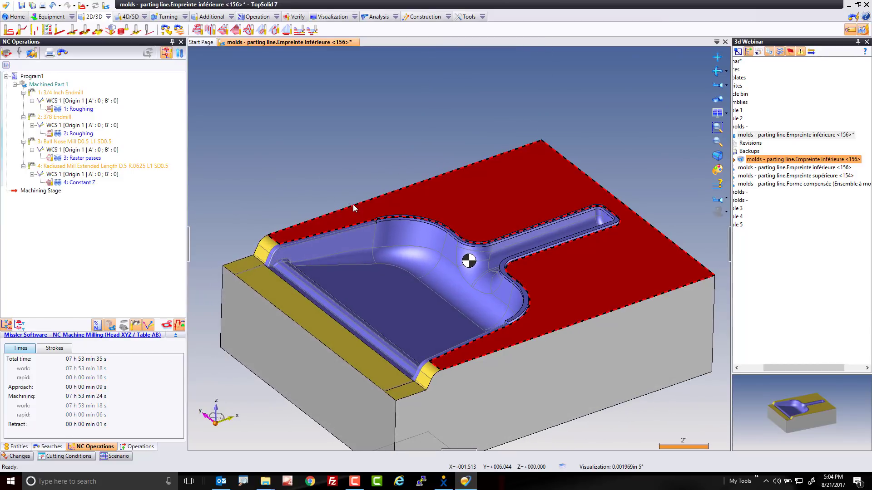
Step: Start a 3D Material left operation from the mould's top face
{"action": "right_click", "coordinate": [456, 303]}
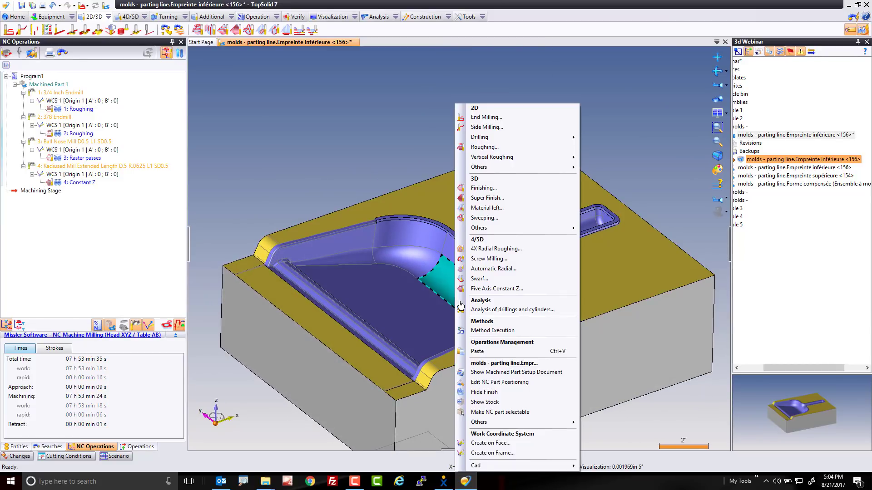
{"action": "left_click", "coordinate": [524, 208]}
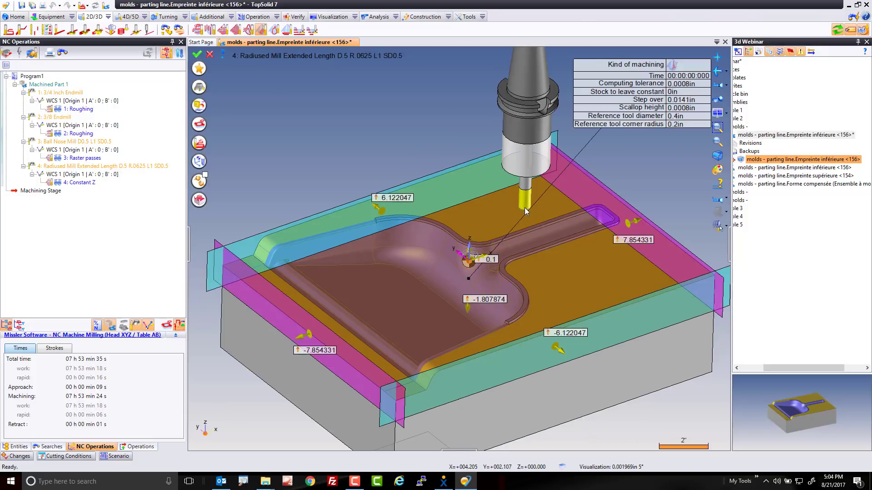
Step: Load a .25in Ball Nose Mill Extended Length from the catalogue into tool pocket 5
{"action": "left_click", "coordinate": [199, 87]}
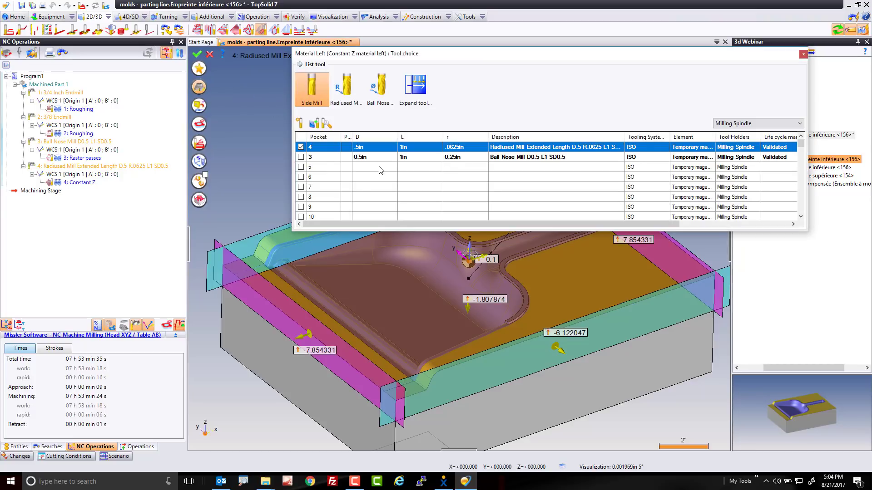
{"action": "left_click", "coordinate": [378, 167]}
{"action": "left_click", "coordinate": [379, 88]}
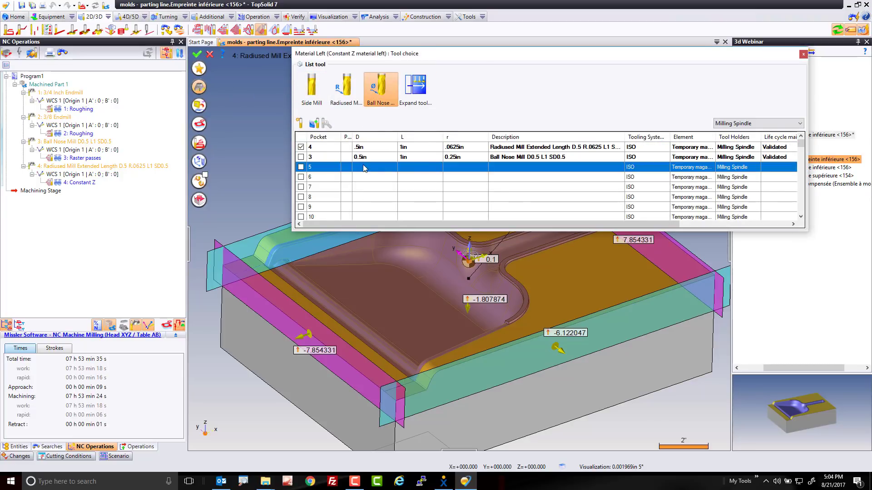
{"action": "double_click", "coordinate": [363, 167]}
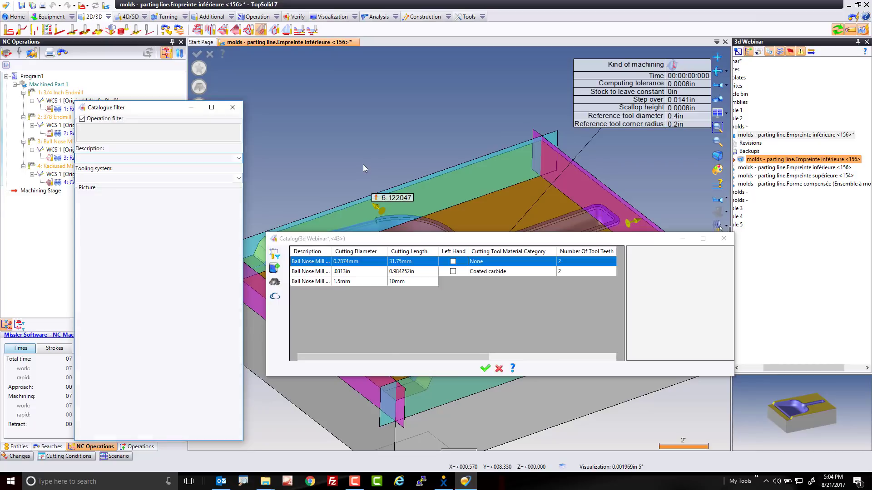
{"action": "left_click", "coordinate": [104, 325]}
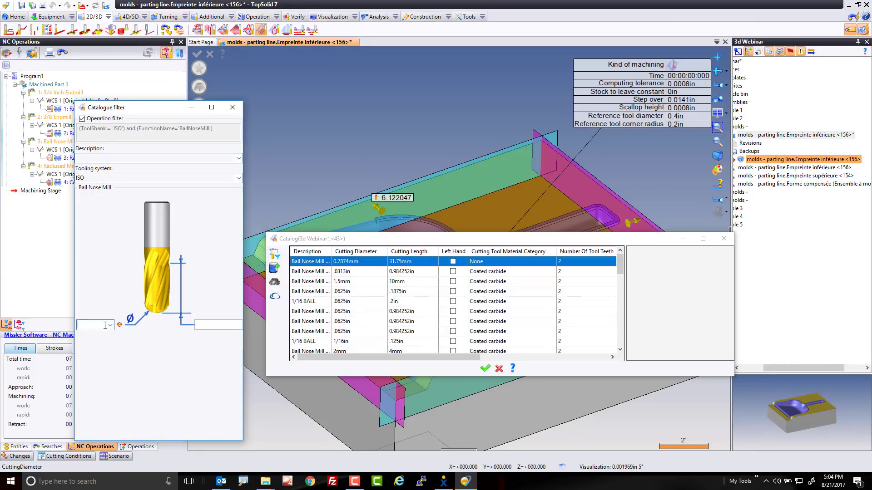
{"action": "type", "text": ".25"}
{"action": "key", "text": "Tab"}
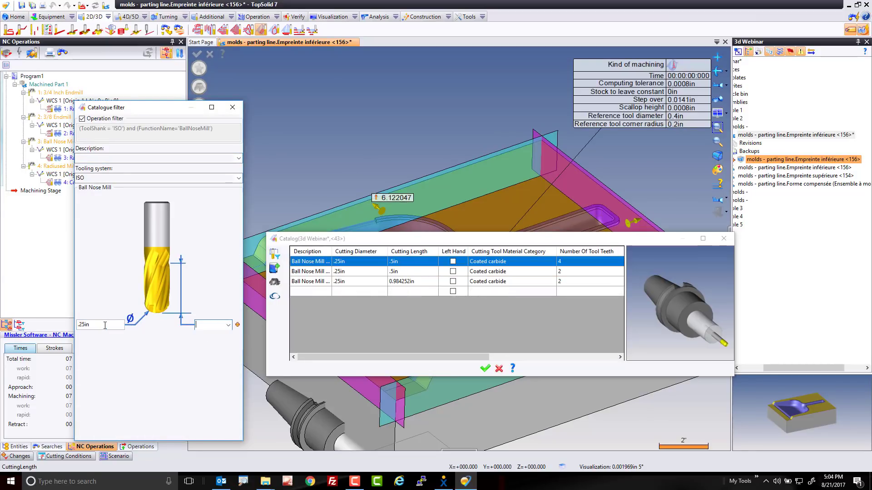
{"action": "left_click", "coordinate": [341, 263]}
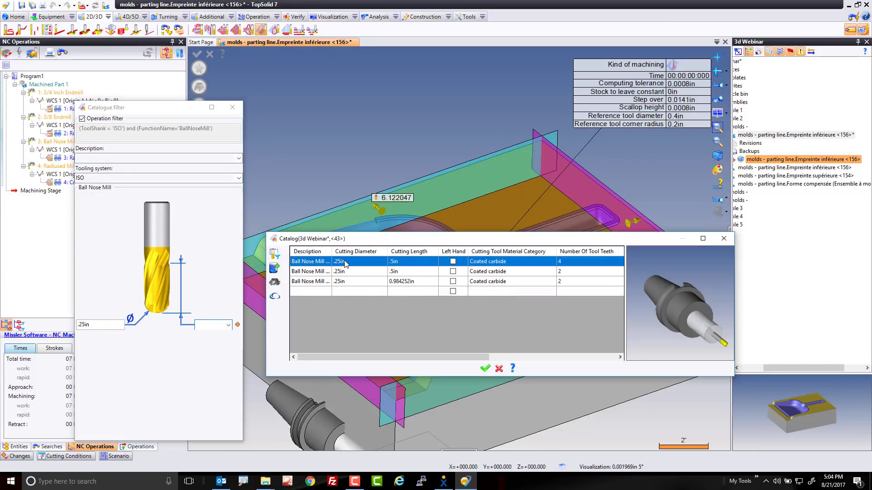
{"action": "left_click", "coordinate": [485, 369]}
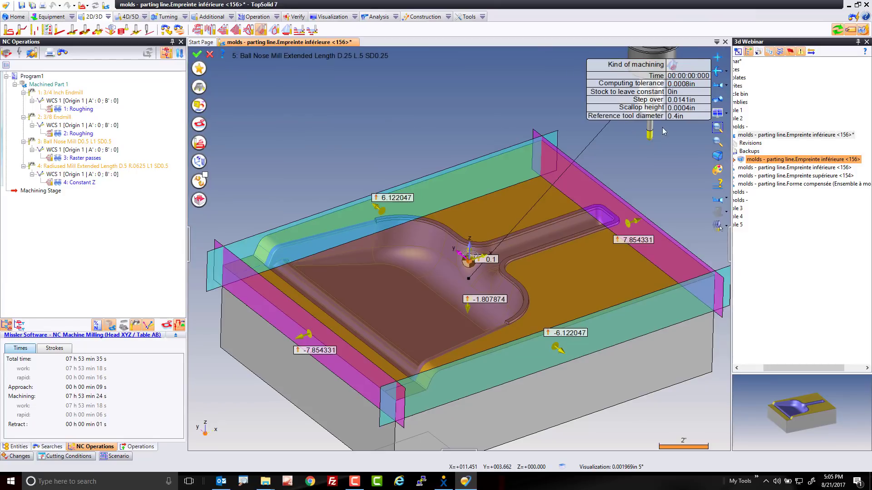
Step: Set the reference tool diameter to 0.5625in and validate the pass as 5: Radius Machining
{"action": "left_click", "coordinate": [679, 115]}
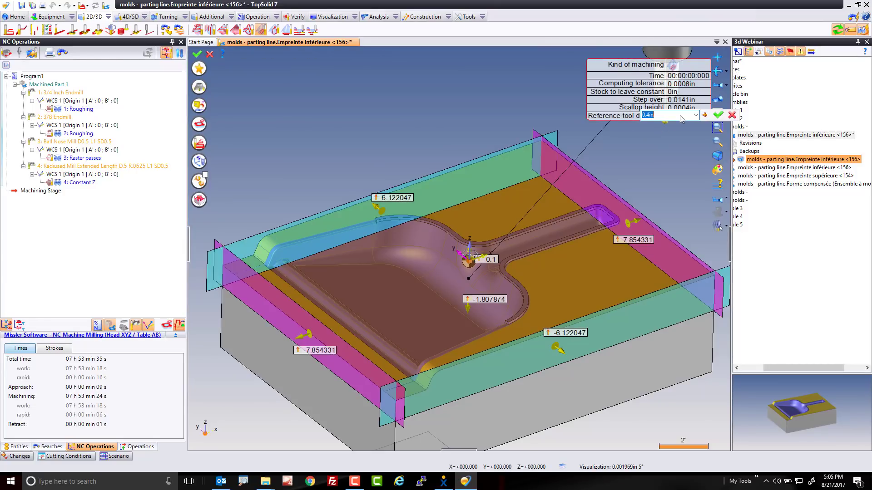
{"action": "type", "text": "0.5625"}
{"action": "key", "text": "Return"}
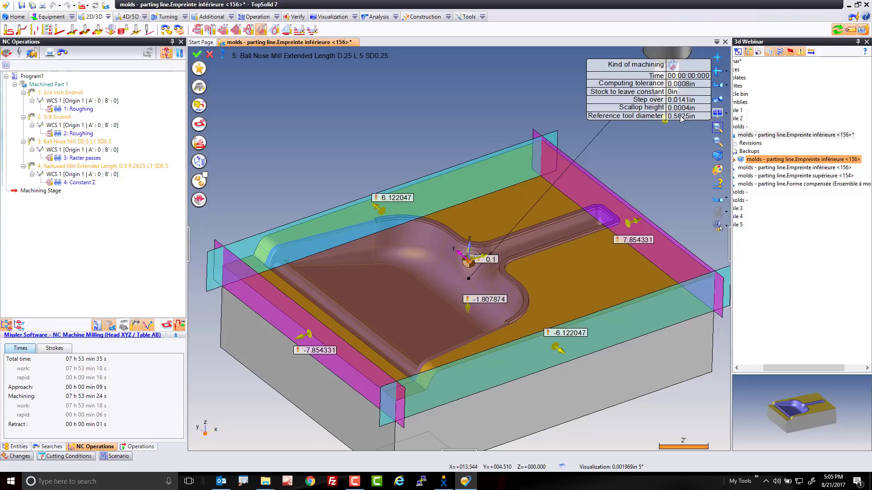
{"action": "left_click", "coordinate": [197, 54]}
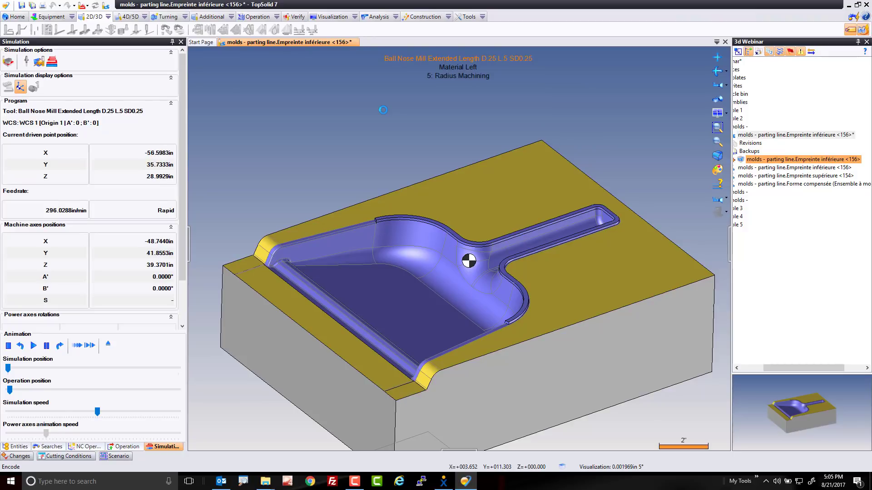
Step: Exit the simulation and zoom and orbit to inspect the 5: Radius Machining corner toolpaths
{"action": "left_click", "coordinate": [109, 346]}
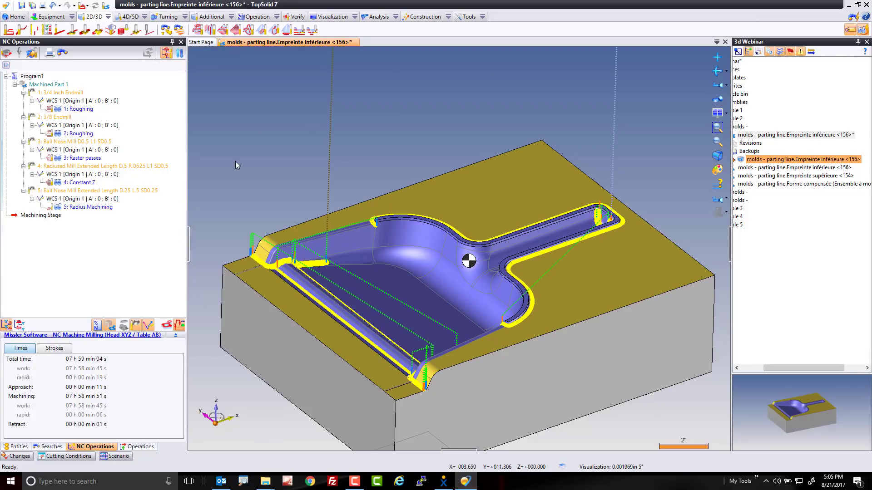
{"action": "scroll", "coordinate": [235, 166], "scroll_direction": "up", "scroll_amount": 3}
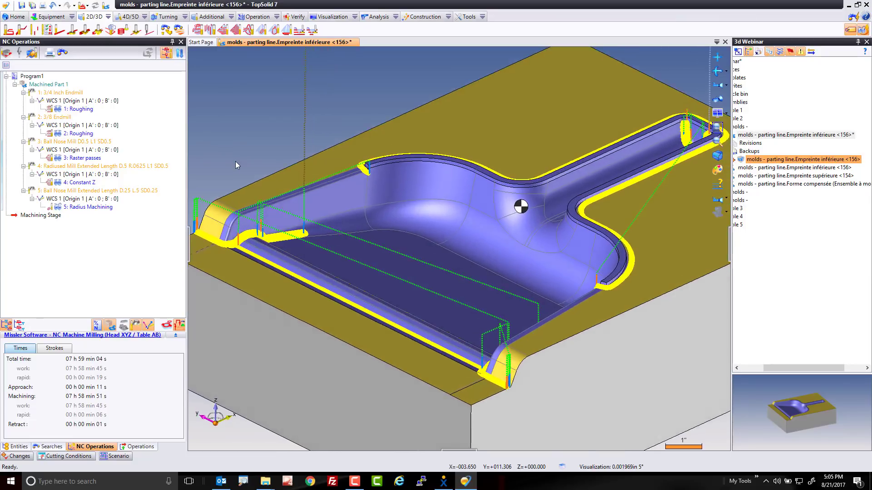
{"action": "scroll", "coordinate": [235, 165], "scroll_direction": "up", "scroll_amount": 5}
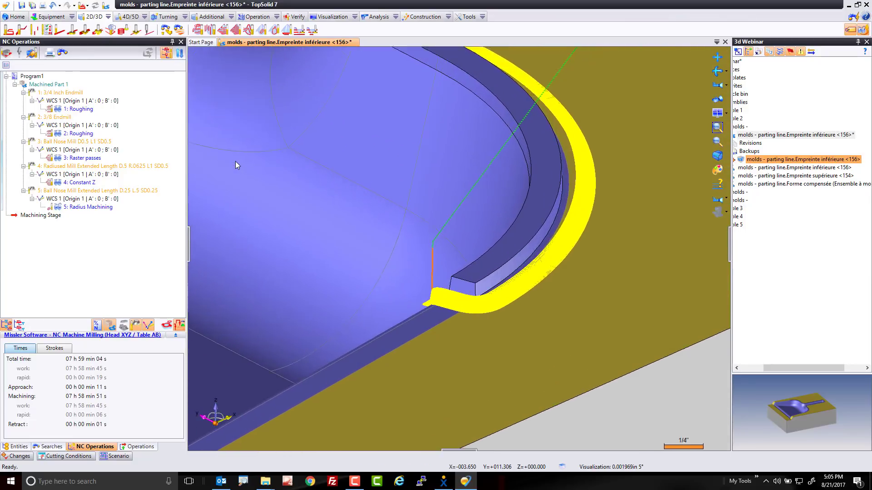
{"action": "scroll", "coordinate": [235, 165], "scroll_direction": "up", "scroll_amount": 5}
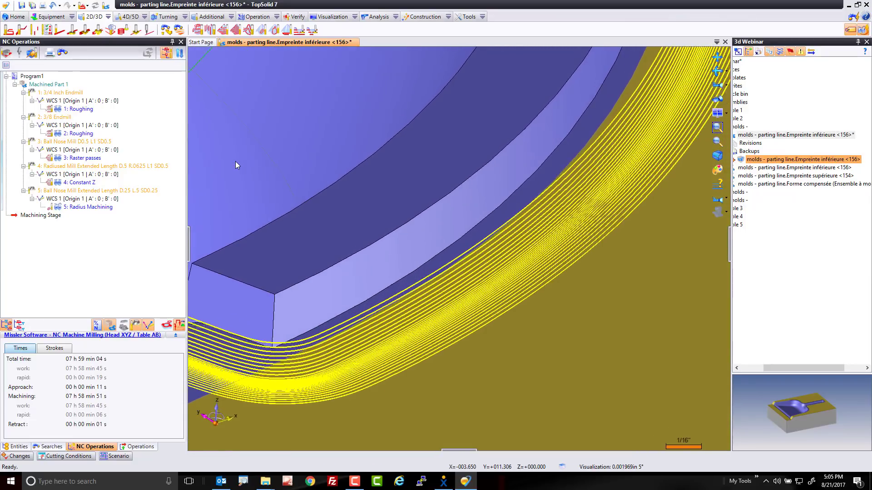
{"action": "scroll", "coordinate": [235, 166], "scroll_direction": "up", "scroll_amount": 3}
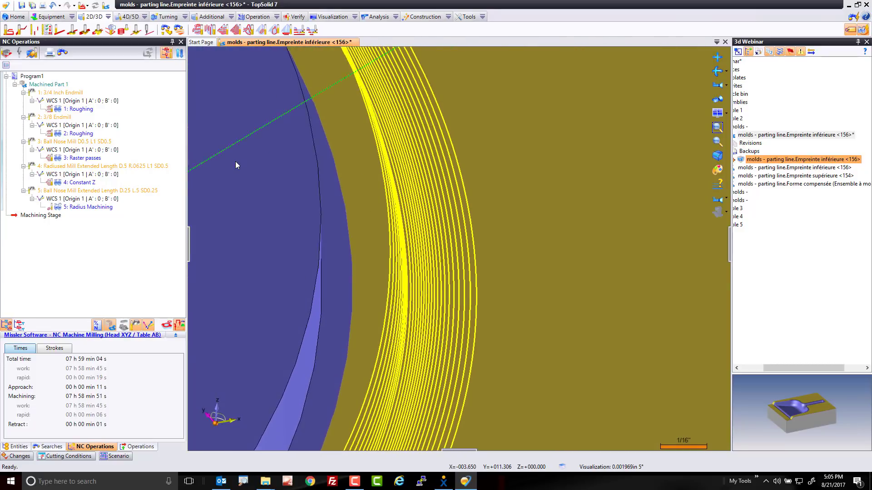
{"action": "key", "text": "Down"}
{"action": "key", "text": "Down"}
{"action": "key", "text": "Down"}
{"action": "key", "text": "Down"}
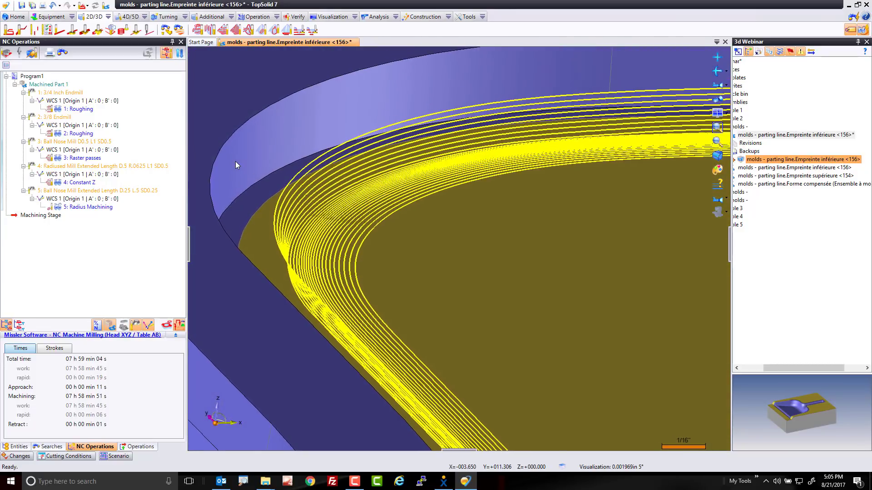
{"action": "scroll", "coordinate": [601, 265], "scroll_direction": "up", "scroll_amount": 6}
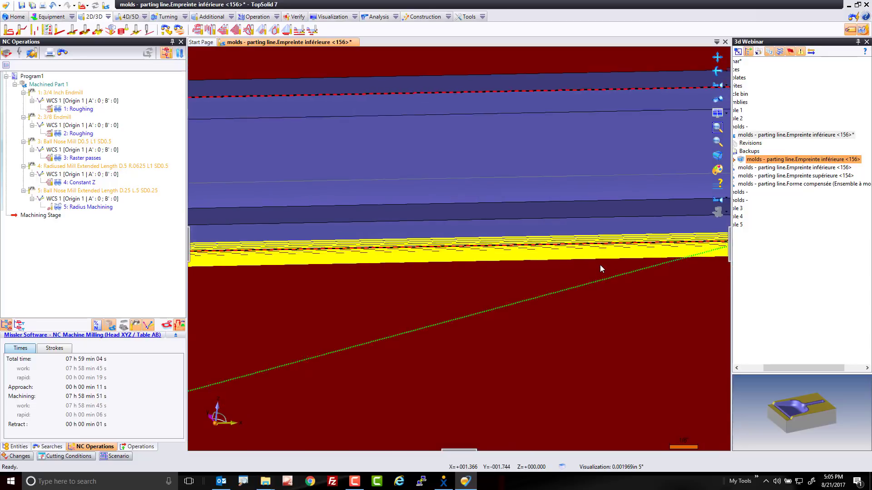
{"action": "scroll", "coordinate": [600, 265], "scroll_direction": "down", "scroll_amount": 5}
{"action": "scroll", "coordinate": [511, 146], "scroll_direction": "up", "scroll_amount": 3}
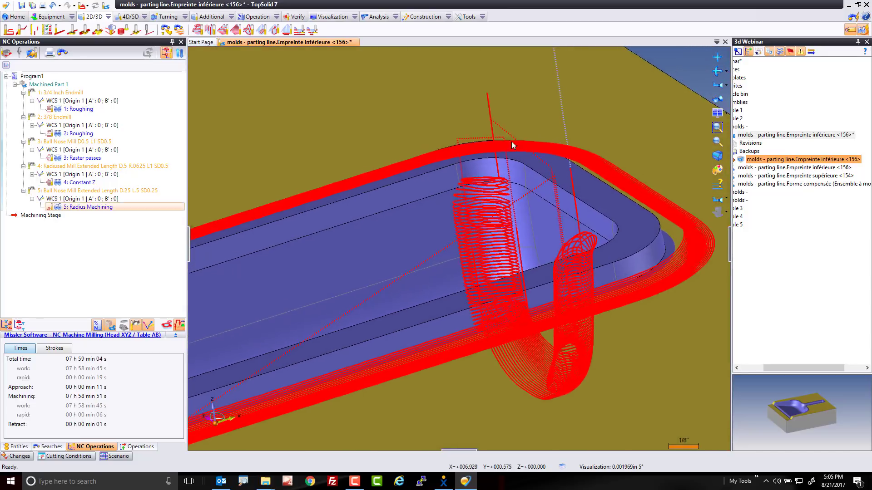
{"action": "key", "text": "Down"}
{"action": "middle_click_drag", "start_coordinate": [595, 248], "coordinate": [577, 237]}
{"action": "scroll", "coordinate": [520, 234], "scroll_direction": "up", "scroll_amount": 4}
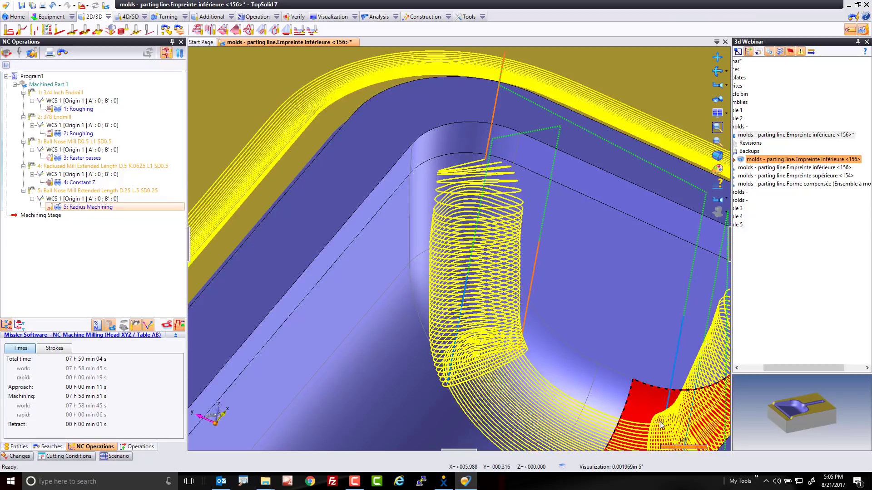
{"action": "scroll", "coordinate": [628, 415], "scroll_direction": "down", "scroll_amount": 10}
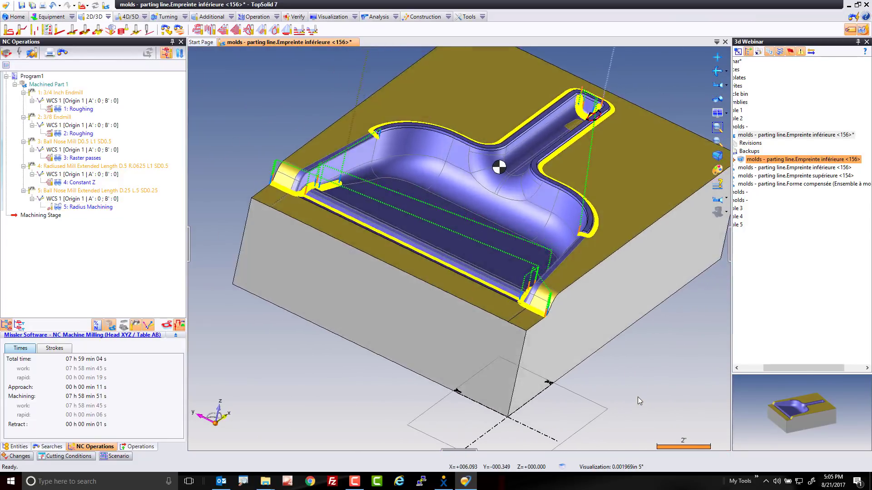
{"action": "middle_click_drag", "start_coordinate": [637, 400], "coordinate": [366, 334]}
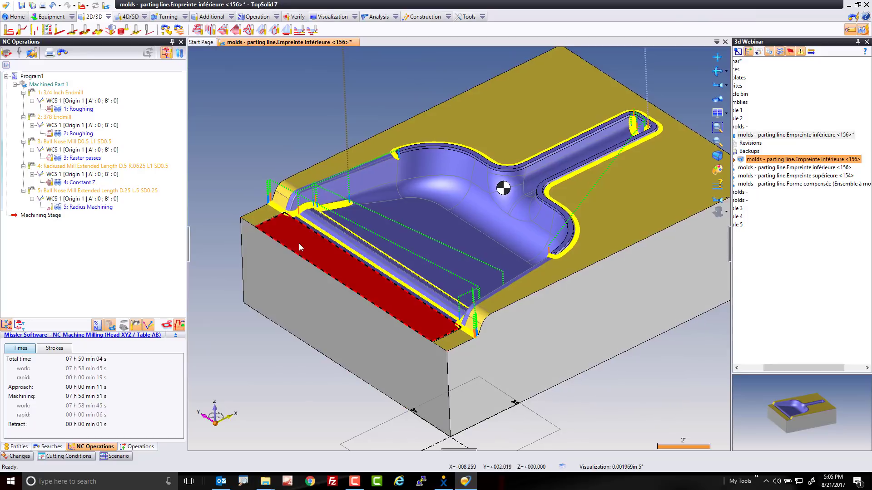